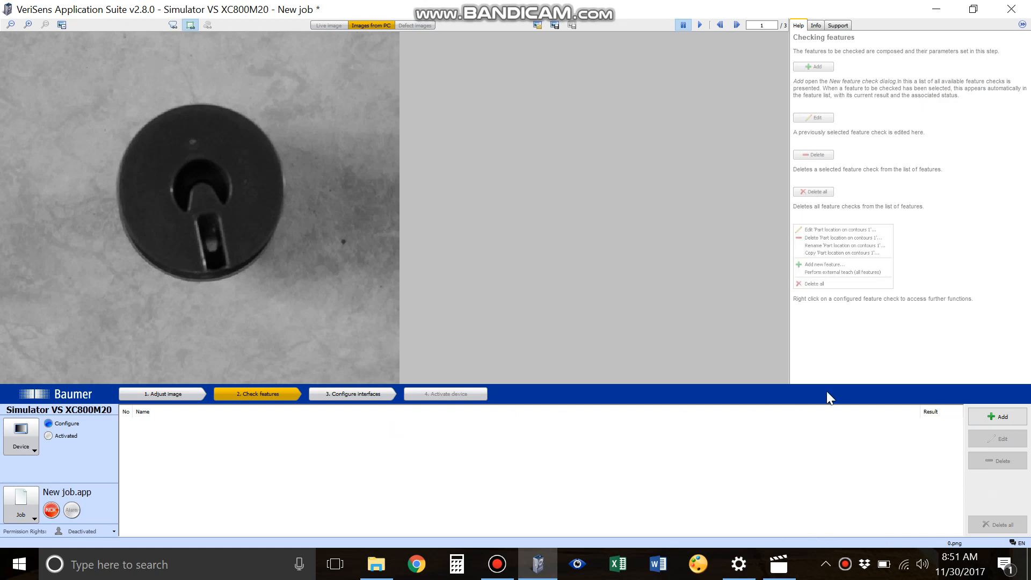
# Step: Add a Part location on contours feature and draw a rectangular teach area around the whole part
pyautogui.click(976, 421)
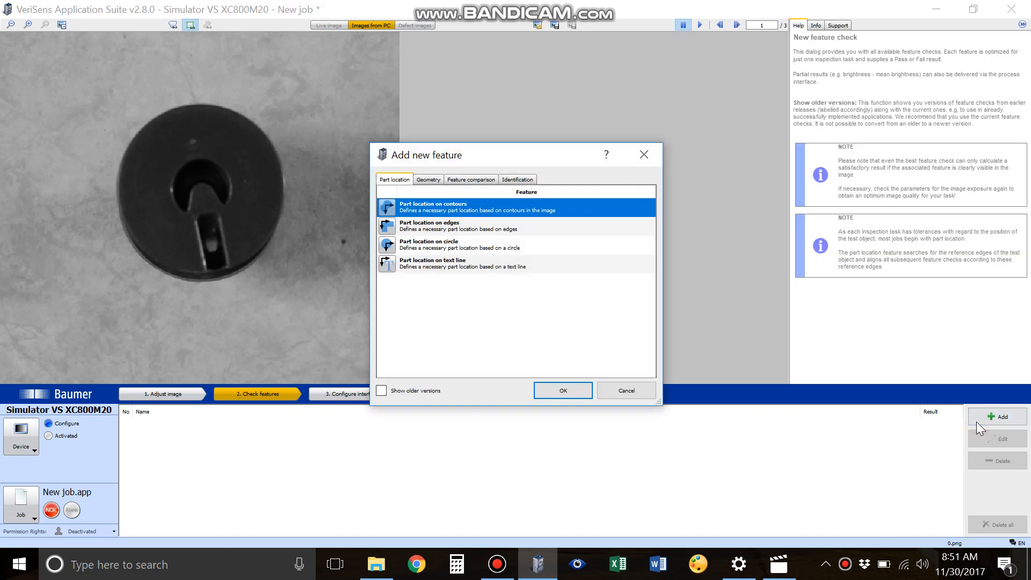
pyautogui.doubleClick(446, 202)
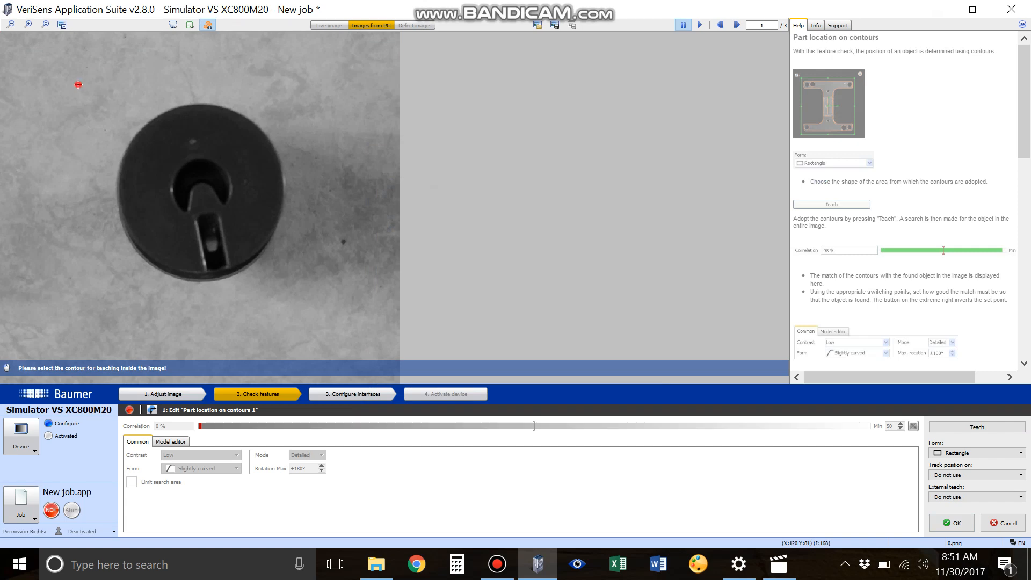
pyautogui.moveTo(78, 85); pyautogui.dragTo(183, 174)
pyautogui.moveTo(260, 215); pyautogui.dragTo(328, 322)
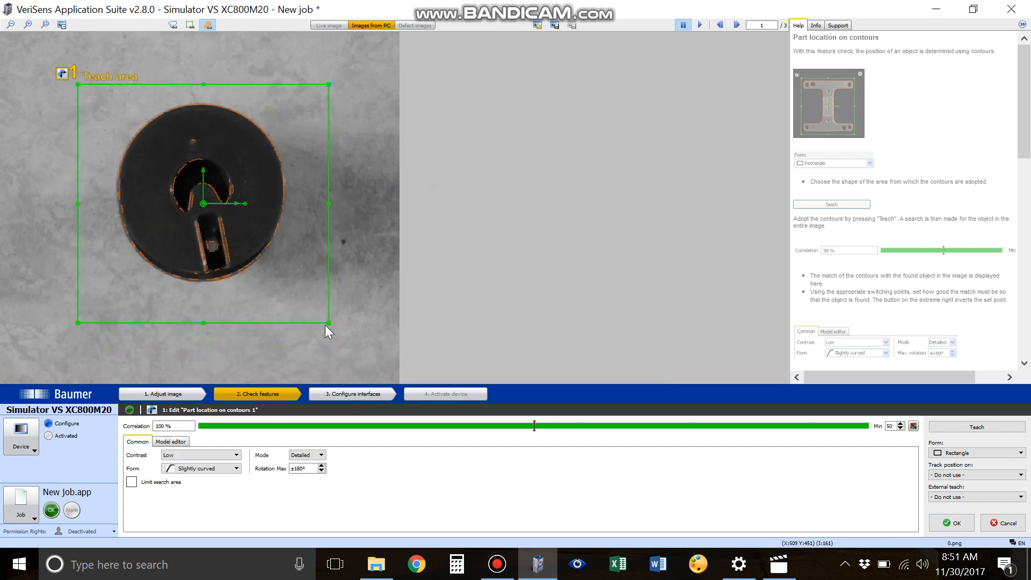
# Step: Set the contour form to Arbitrary (slower) and the minimum correlation to 71, then confirm the feature
pyautogui.click(179, 442)
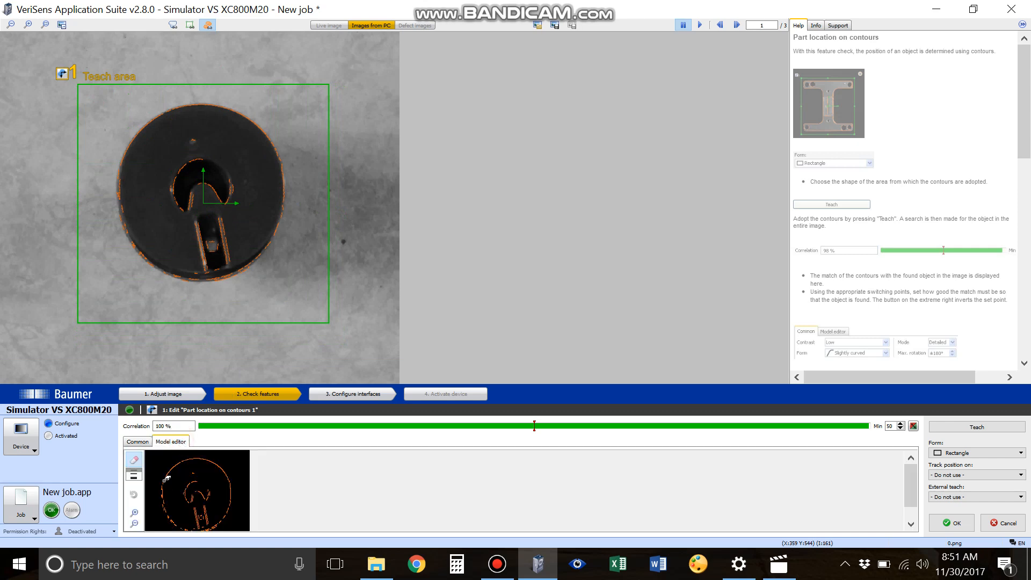
pyautogui.click(137, 442)
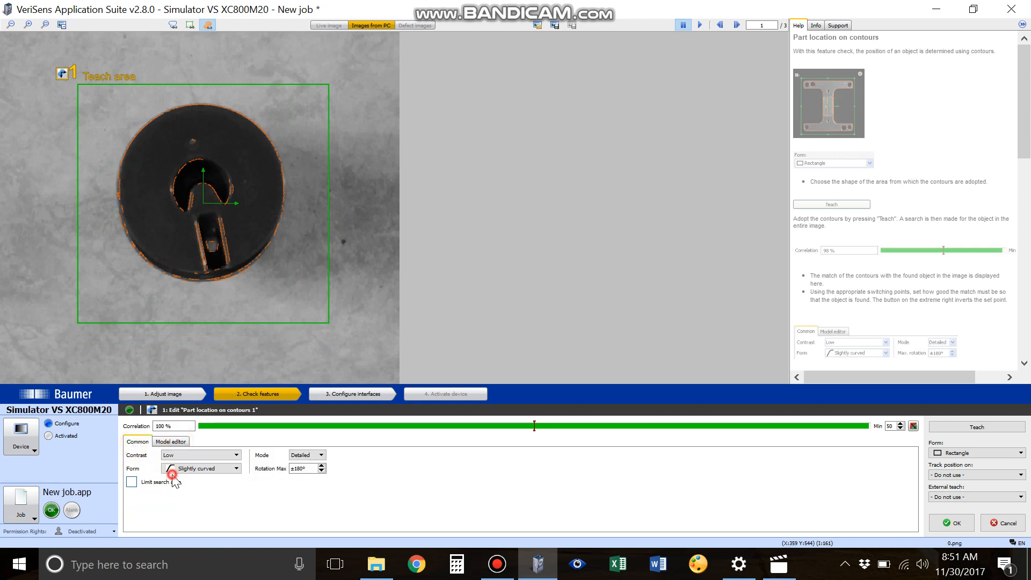
pyautogui.click(176, 469)
pyautogui.click(179, 495)
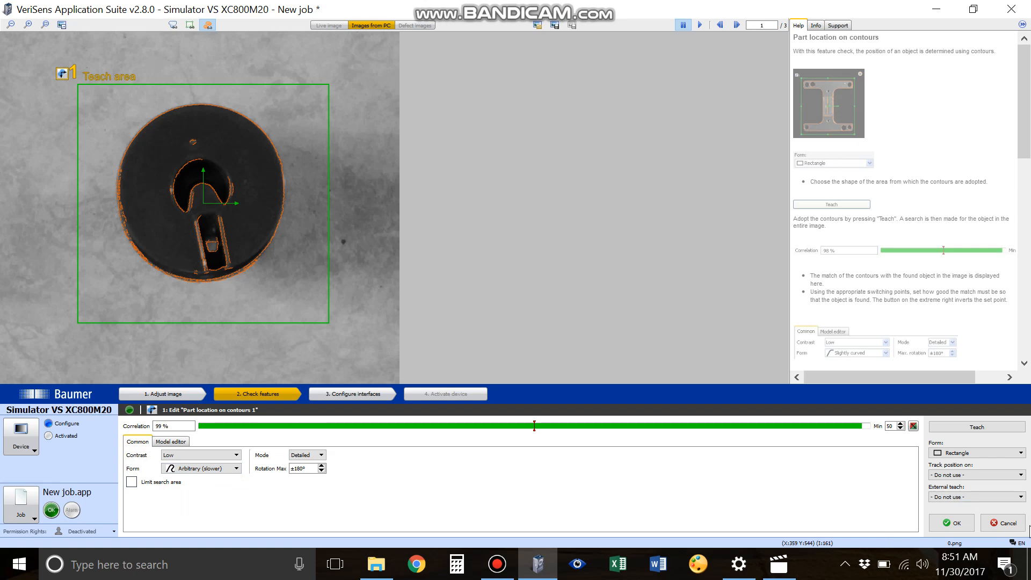
pyautogui.moveTo(534, 426); pyautogui.dragTo(671, 422)
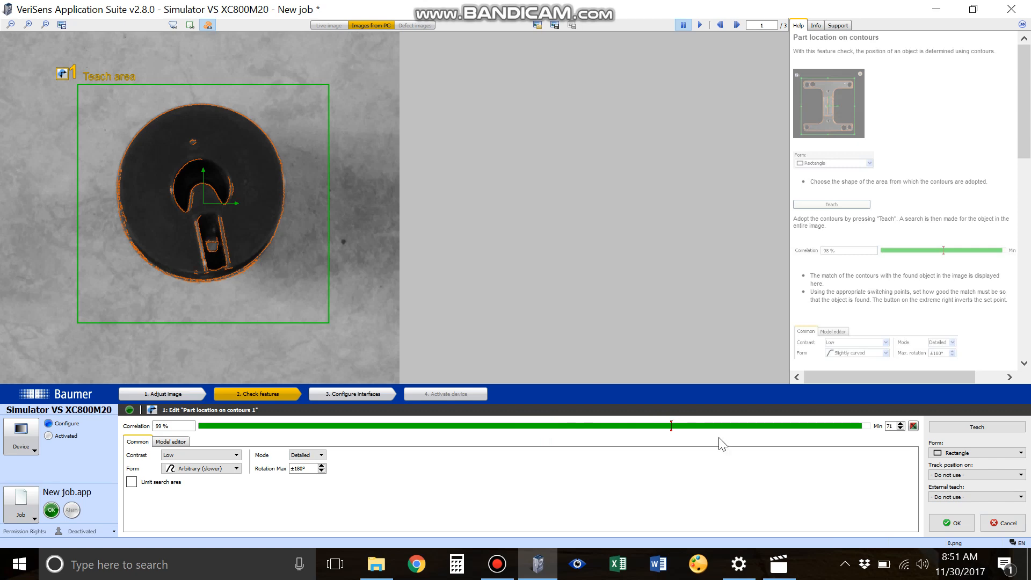
pyautogui.click(952, 525)
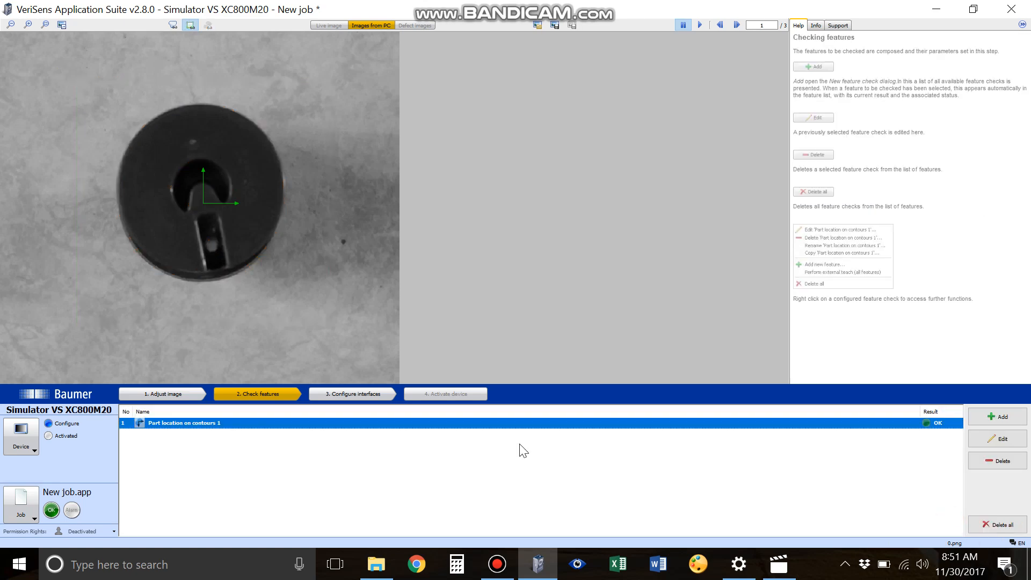
# Step: Step through the three test images to check how the part location follows the part
pyautogui.click(737, 25)
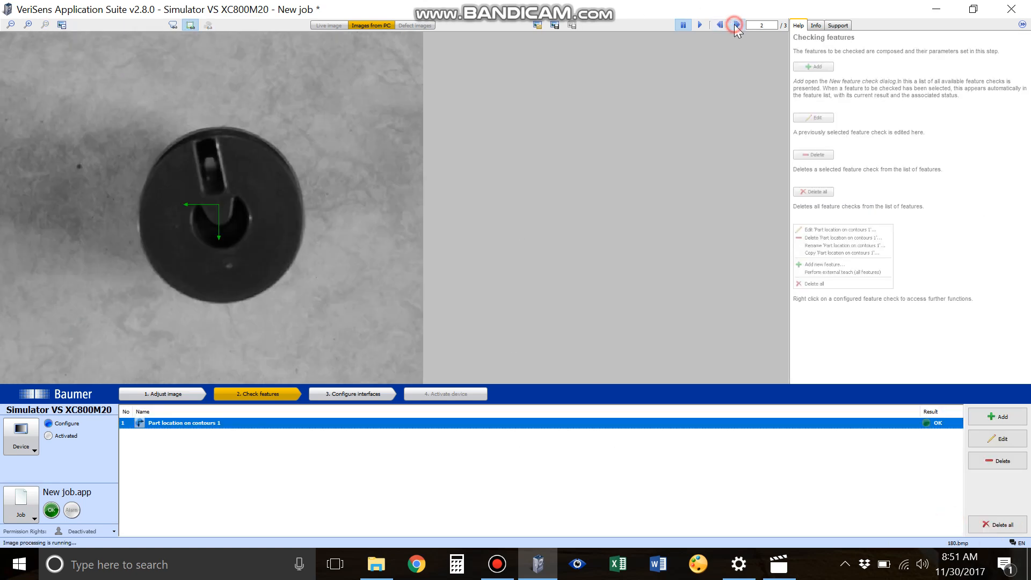
pyautogui.click(736, 25)
pyautogui.click(734, 27)
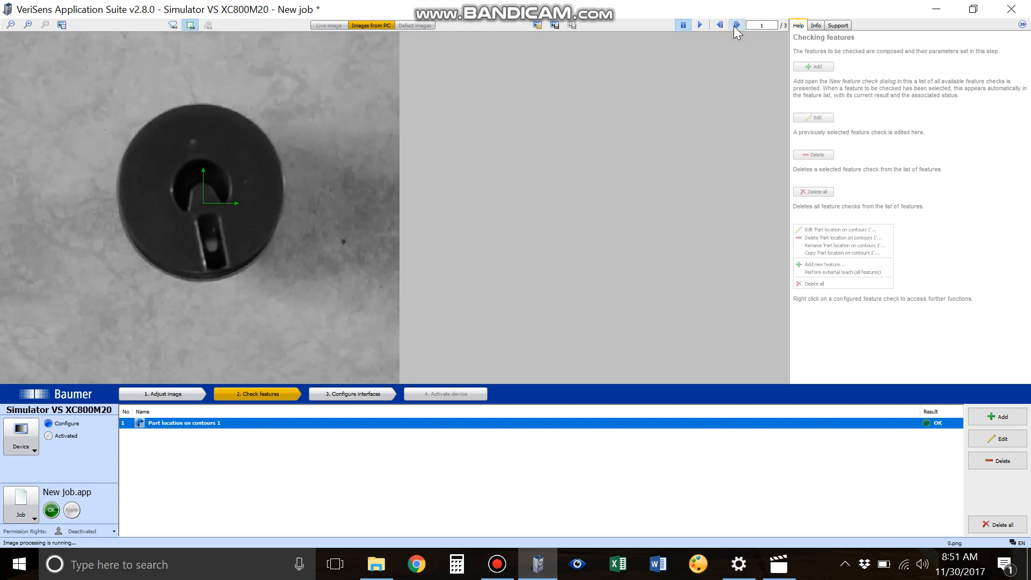
pyautogui.click(735, 26)
pyautogui.click(734, 26)
pyautogui.click(734, 26)
pyautogui.click(735, 26)
pyautogui.click(735, 25)
pyautogui.click(736, 25)
pyautogui.click(735, 25)
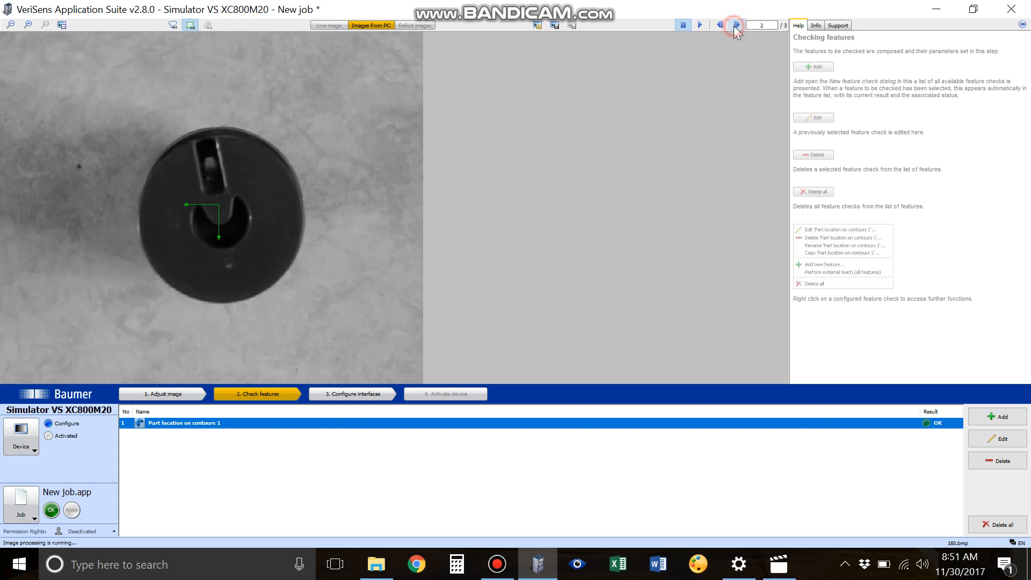
pyautogui.click(736, 25)
pyautogui.click(736, 25)
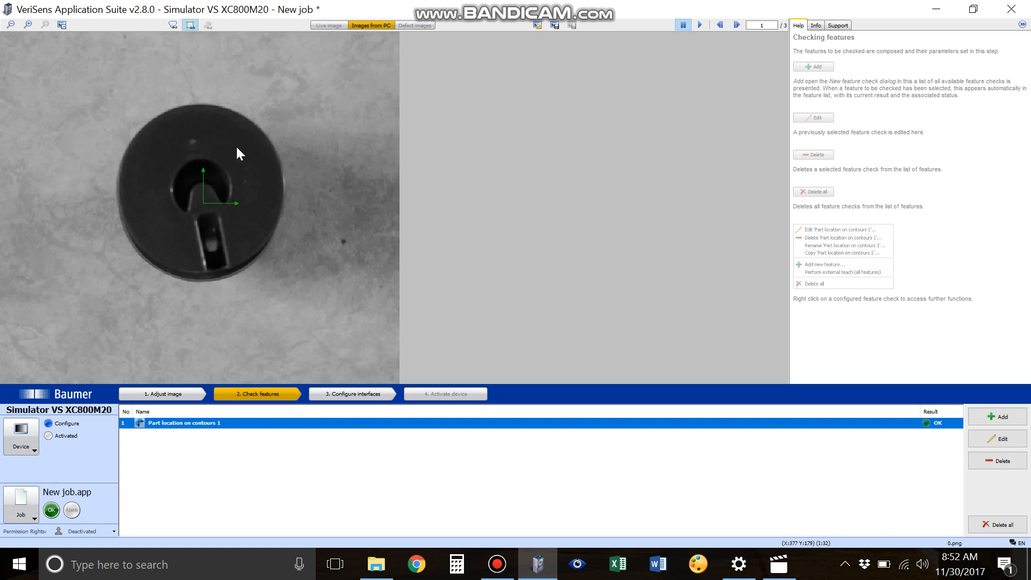
pyautogui.click(738, 25)
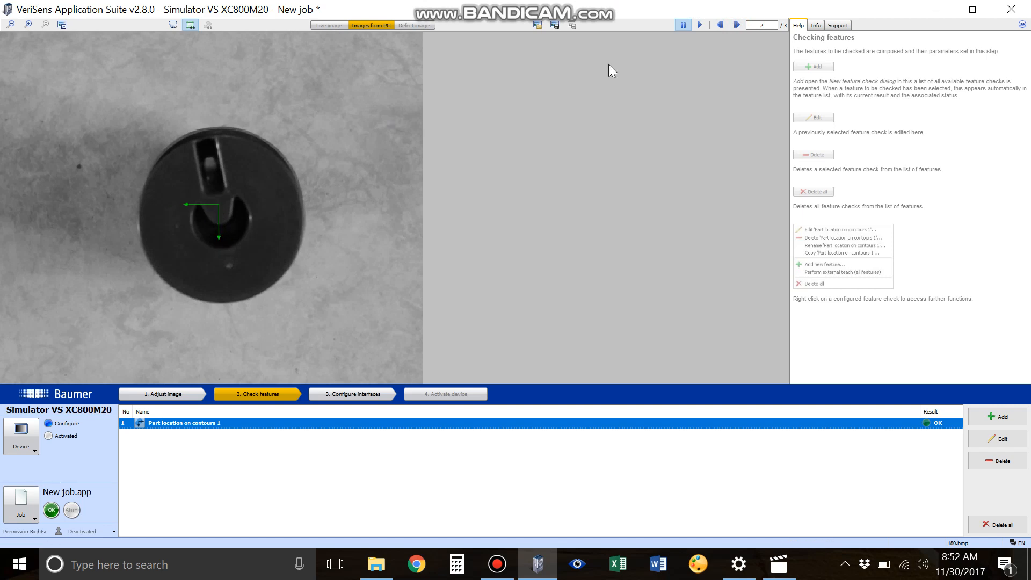
pyautogui.click(736, 25)
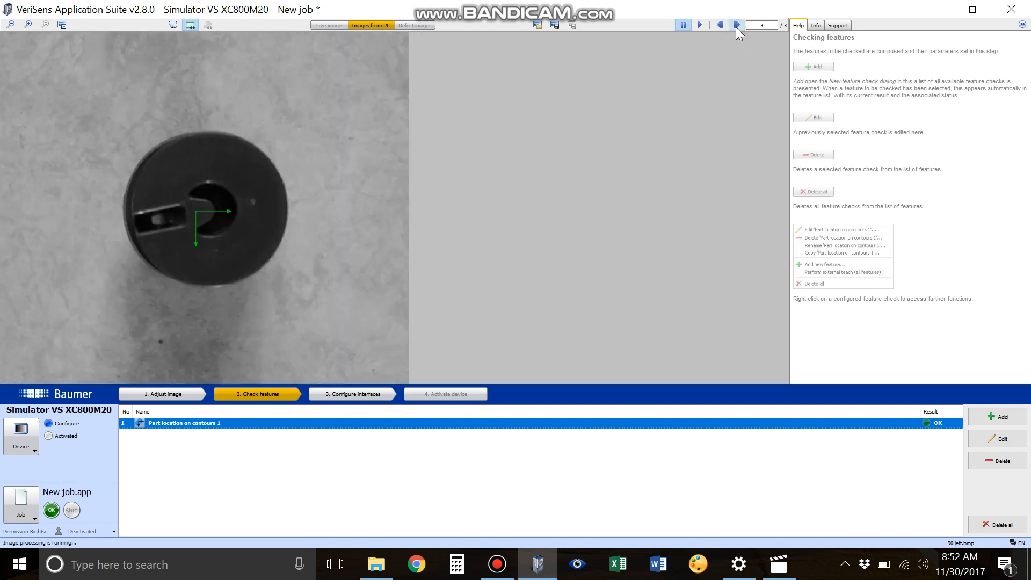
pyautogui.click(736, 27)
pyautogui.click(736, 27)
pyautogui.click(737, 27)
pyautogui.click(736, 27)
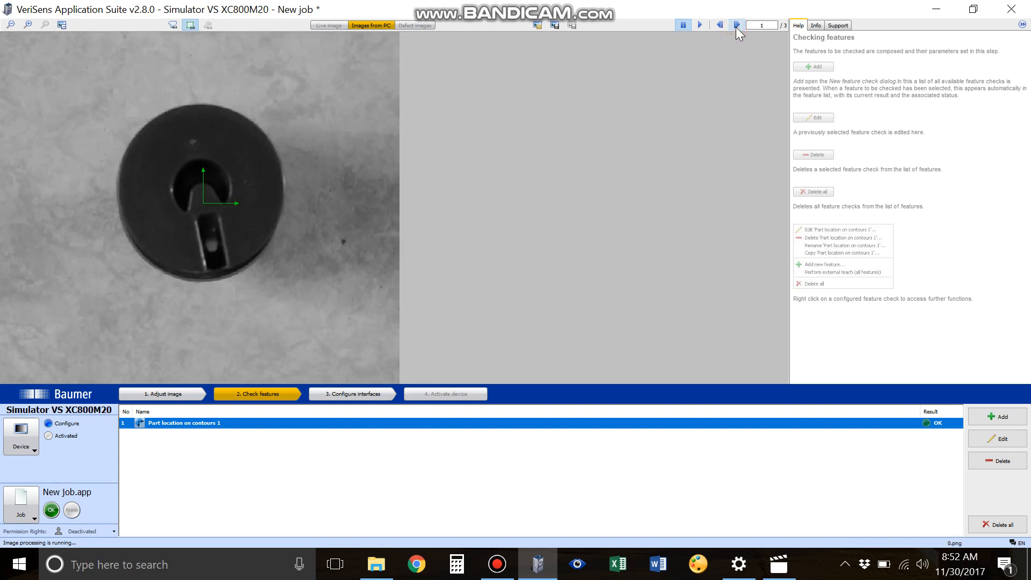
# Step: Add a Geometry Point position feature and place its point in the part's slot
pyautogui.click(1002, 417)
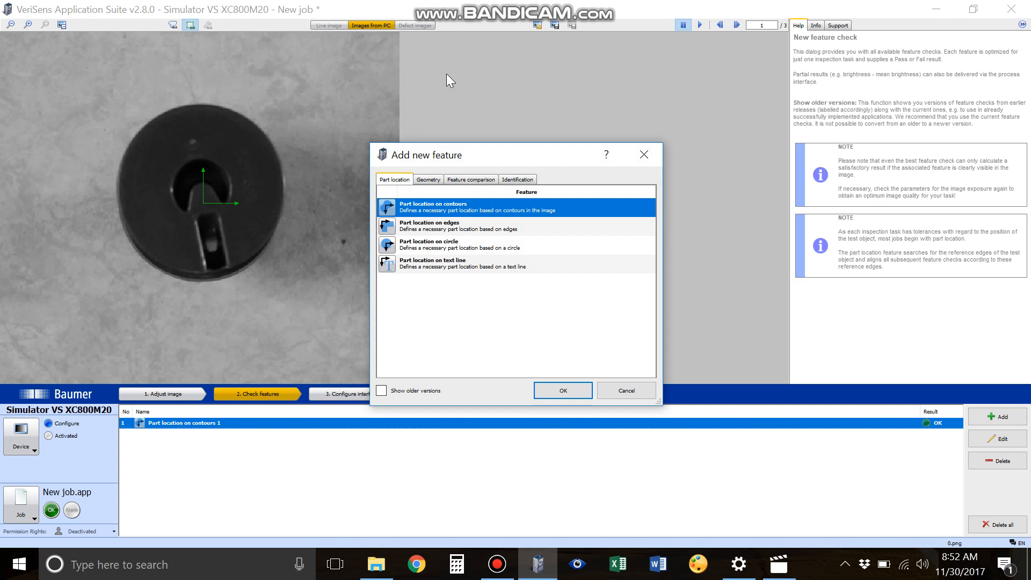
pyautogui.click(427, 181)
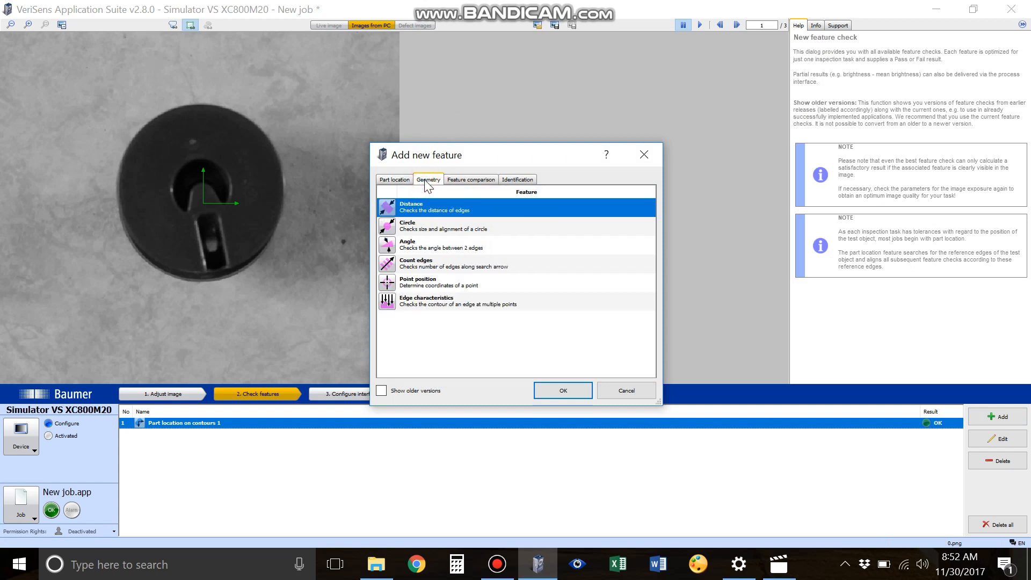
pyautogui.click(428, 283)
pyautogui.doubleClick(425, 283)
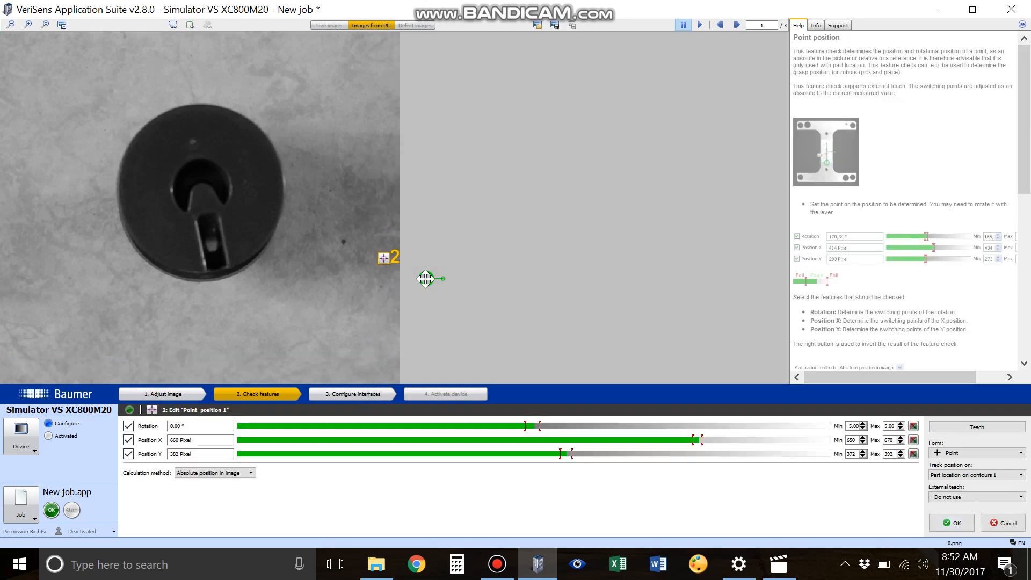
pyautogui.moveTo(426, 278)
pyautogui.mouseDown()
pyautogui.moveTo(317, 281)
pyautogui.moveTo(216, 261)
pyautogui.mouseUp()
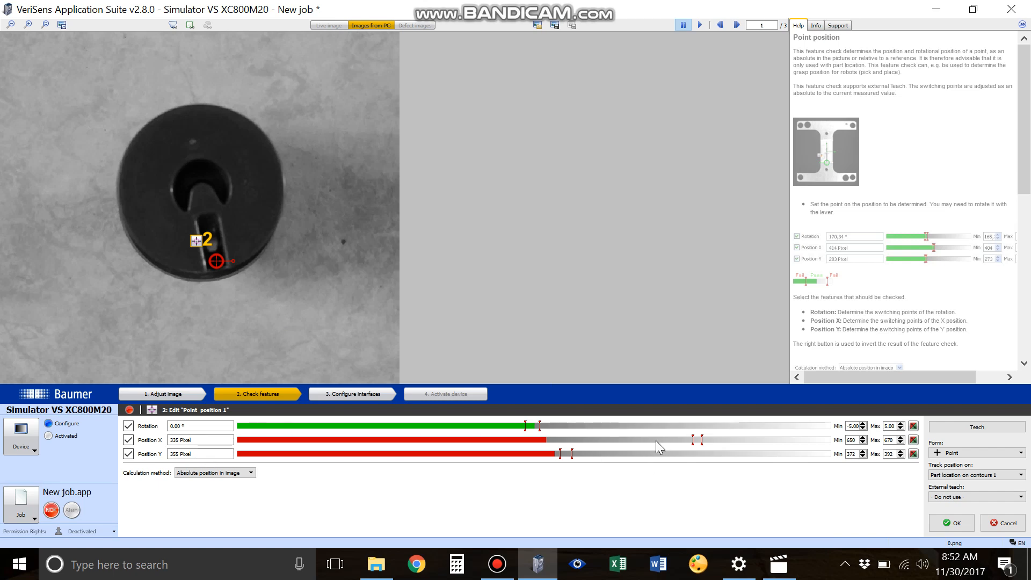
# Step: Widen the Position X and Y limits to -311 to 931 and rotation limits to -180 to 180, then confirm
pyautogui.moveTo(689, 440); pyautogui.dragTo(56, 459)
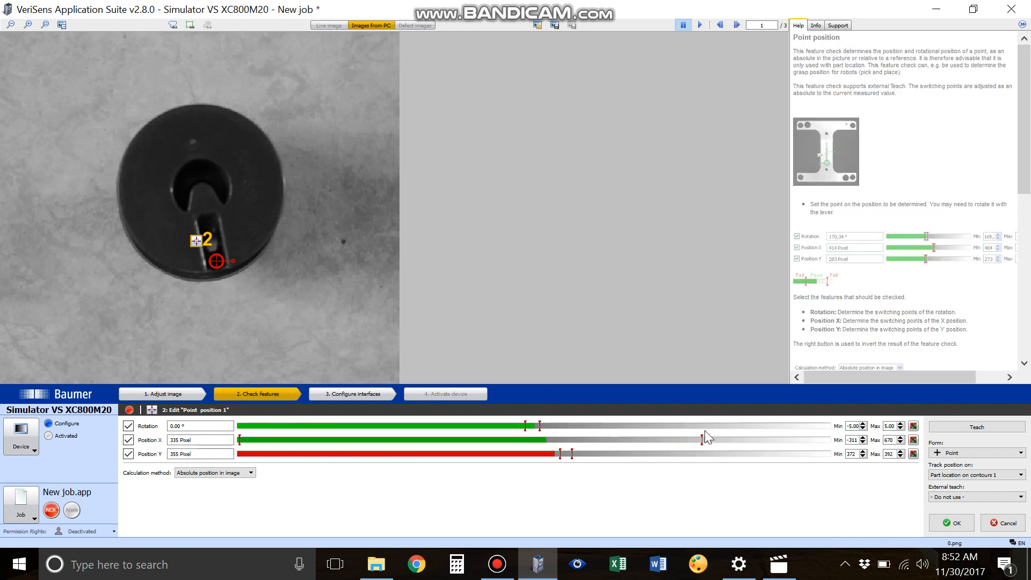
pyautogui.moveTo(701, 435); pyautogui.dragTo(865, 416)
pyautogui.moveTo(560, 454); pyautogui.dragTo(91, 436)
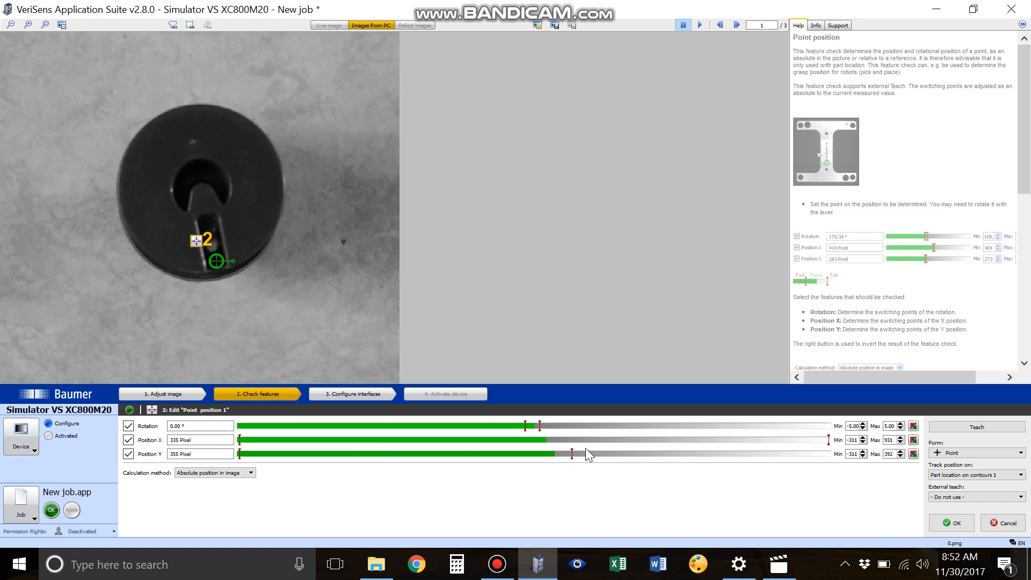
pyautogui.moveTo(572, 453); pyautogui.dragTo(858, 451)
pyautogui.moveTo(526, 426); pyautogui.dragTo(204, 422)
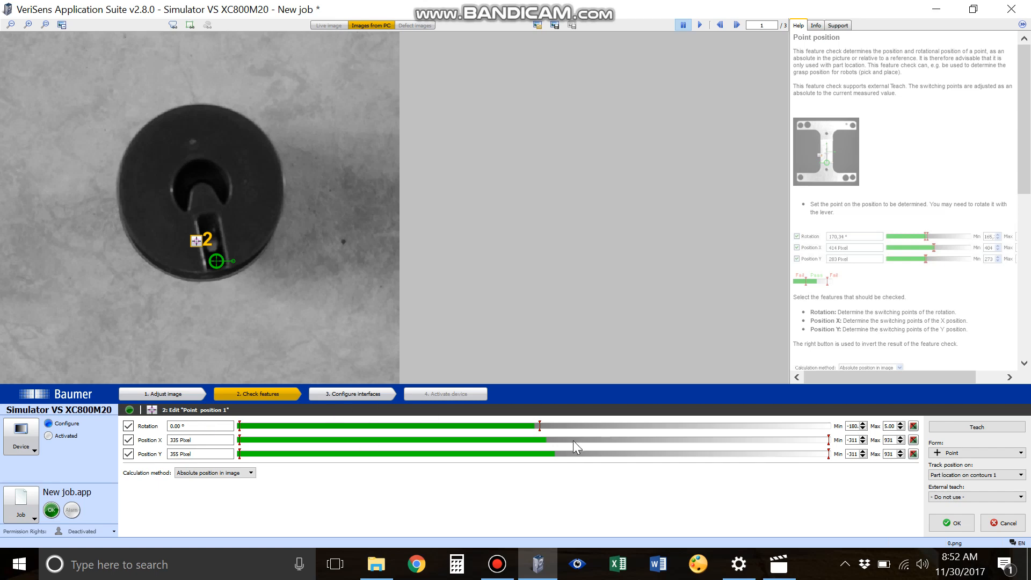
pyautogui.moveTo(542, 426); pyautogui.dragTo(830, 427)
pyautogui.click(951, 523)
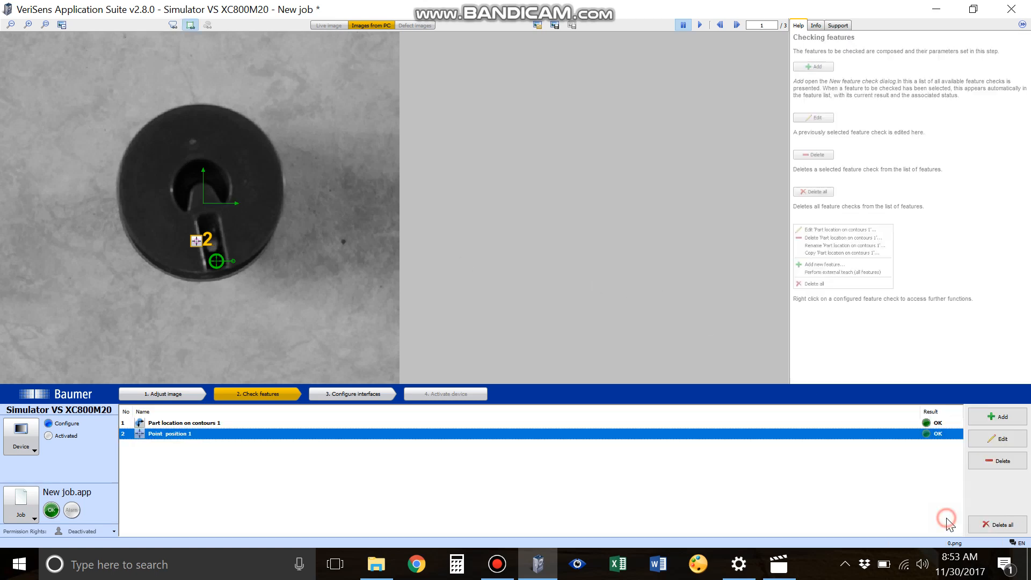
# Step: Step through the test images to check the point position result on each part
pyautogui.click(740, 25)
pyautogui.click(740, 25)
pyautogui.click(741, 25)
pyautogui.click(741, 26)
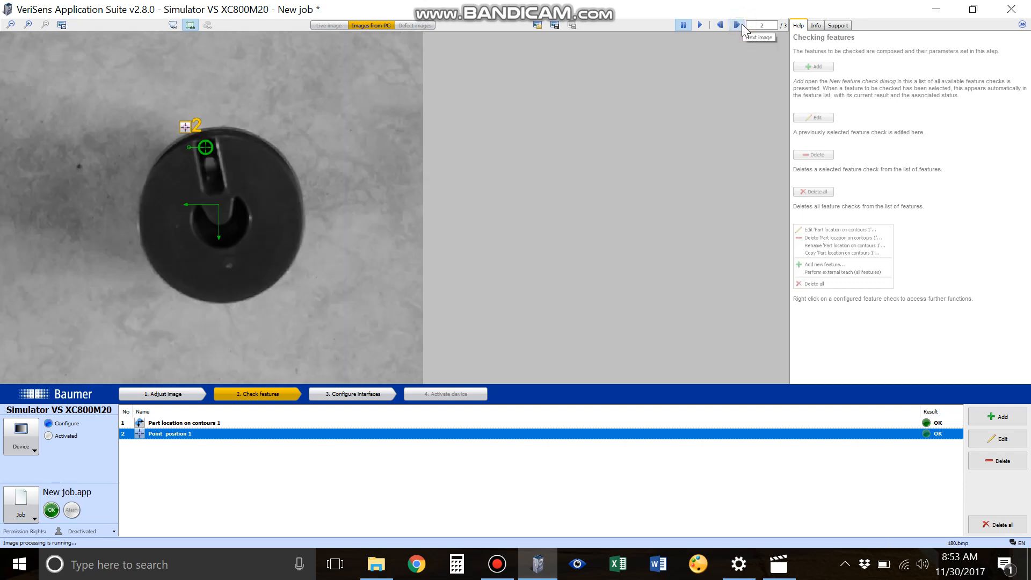
pyautogui.click(740, 24)
pyautogui.click(740, 25)
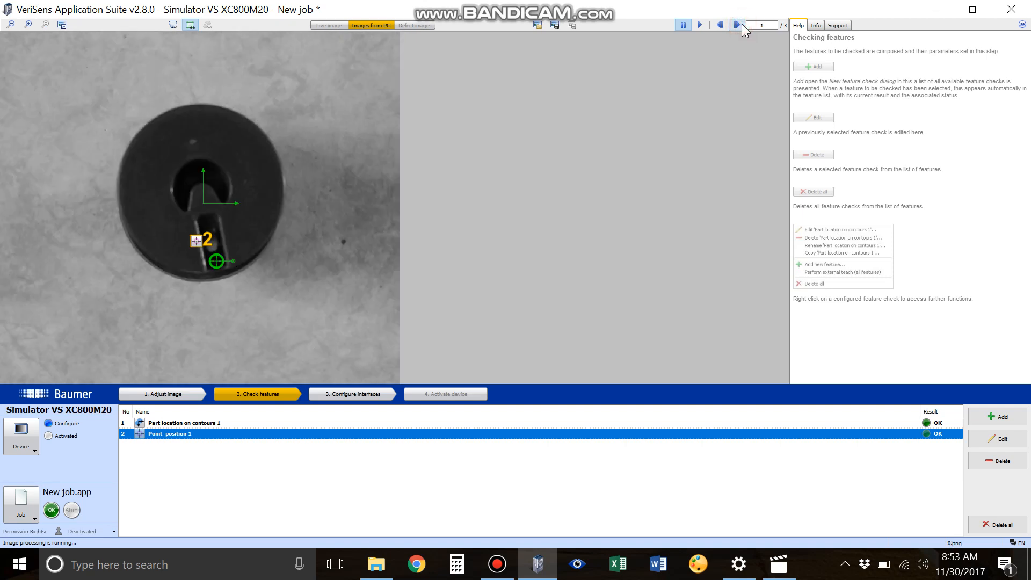
pyautogui.click(740, 25)
pyautogui.click(740, 25)
pyautogui.click(740, 24)
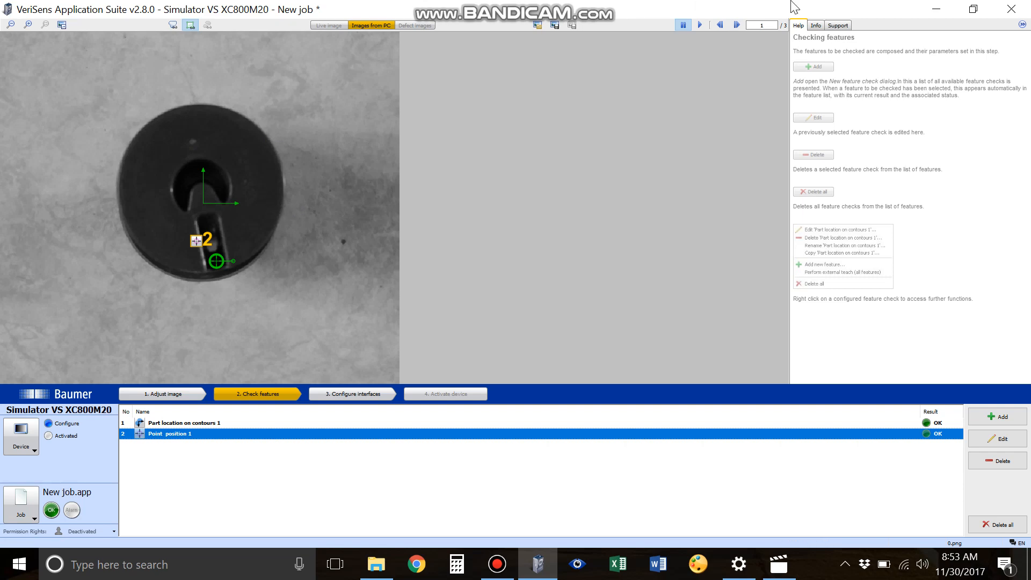
pyautogui.click(737, 25)
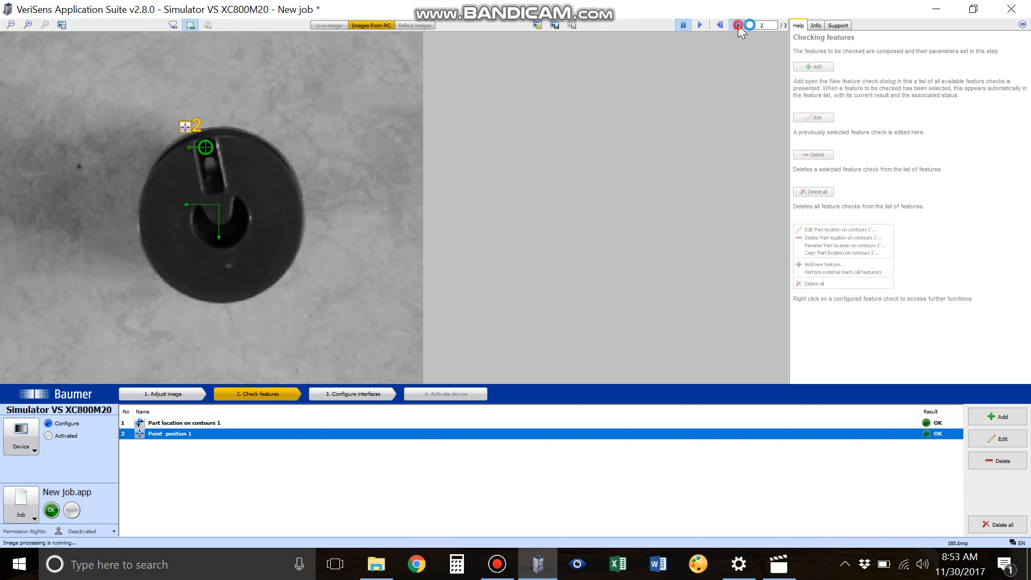
pyautogui.click(738, 24)
pyautogui.click(739, 24)
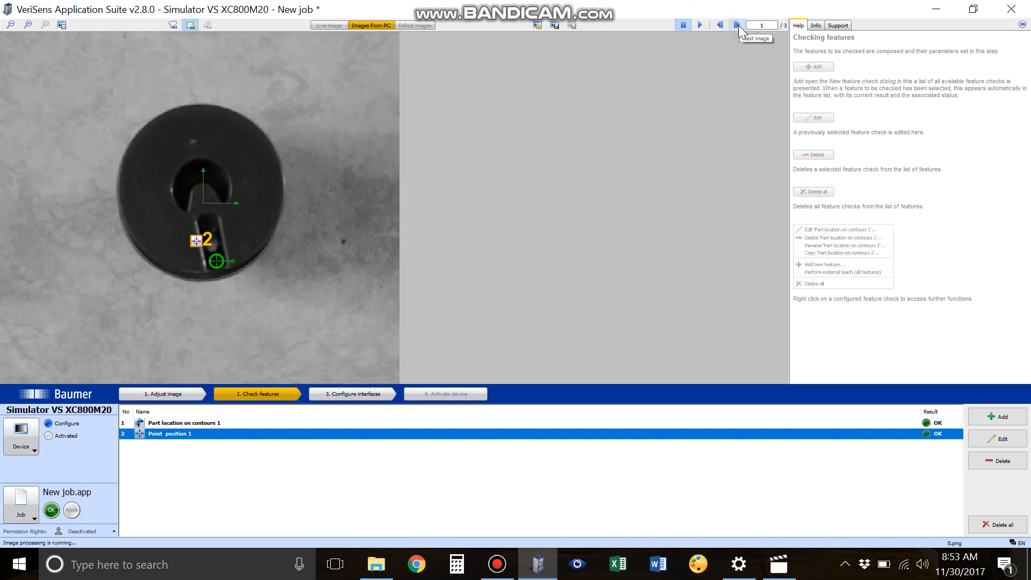
# Step: Reopen the Point position feature and select Part location on contours 1 tracking and Absolute position in image calculation
pyautogui.doubleClick(178, 433)
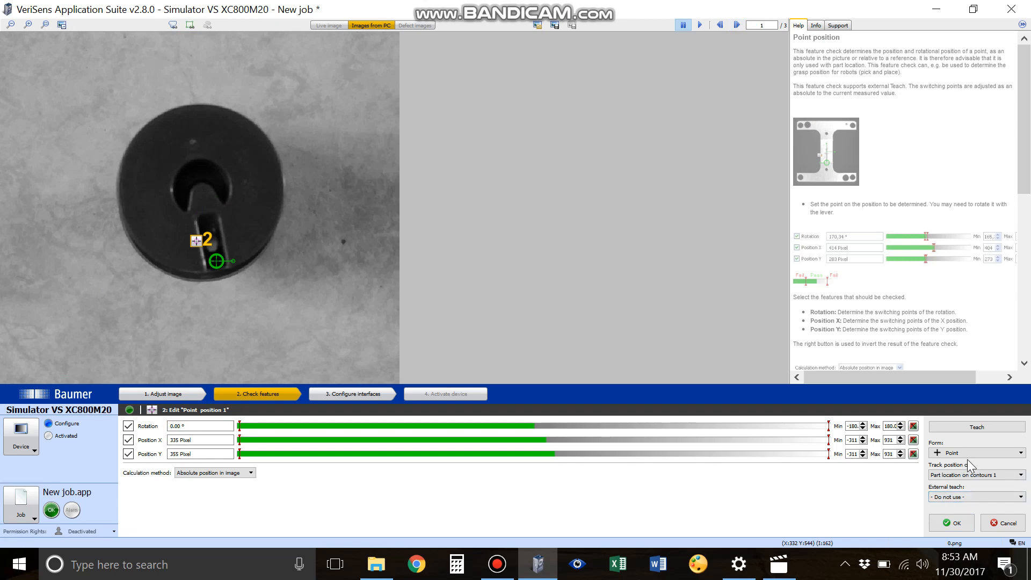
pyautogui.click(958, 475)
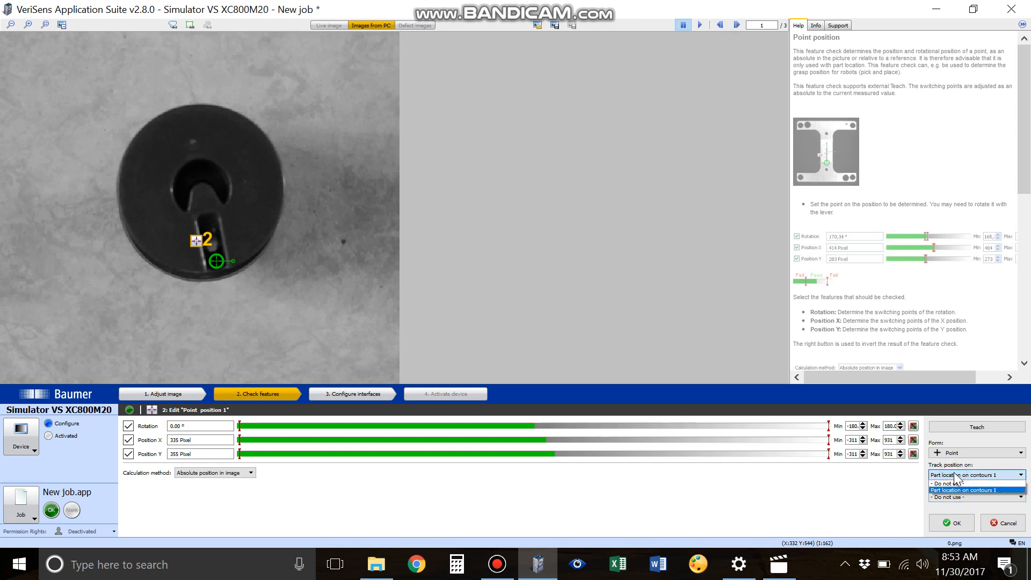
pyautogui.click(954, 489)
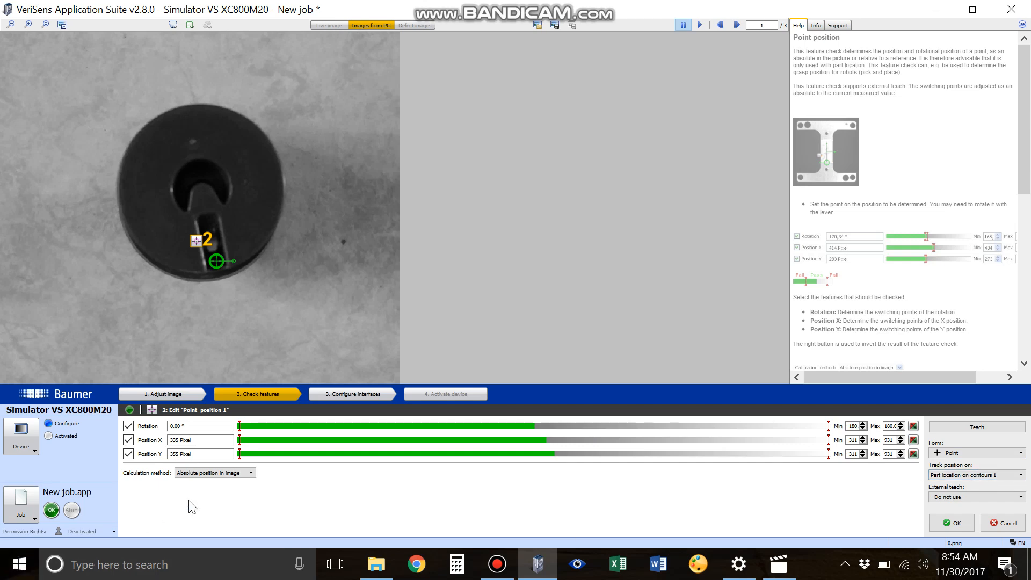
pyautogui.click(221, 479)
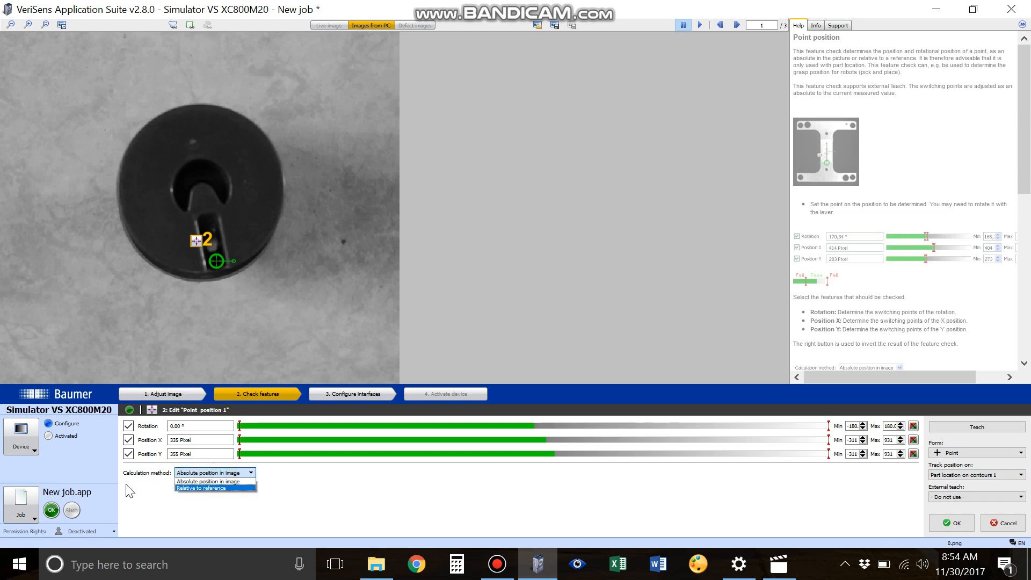
pyautogui.click(178, 473)
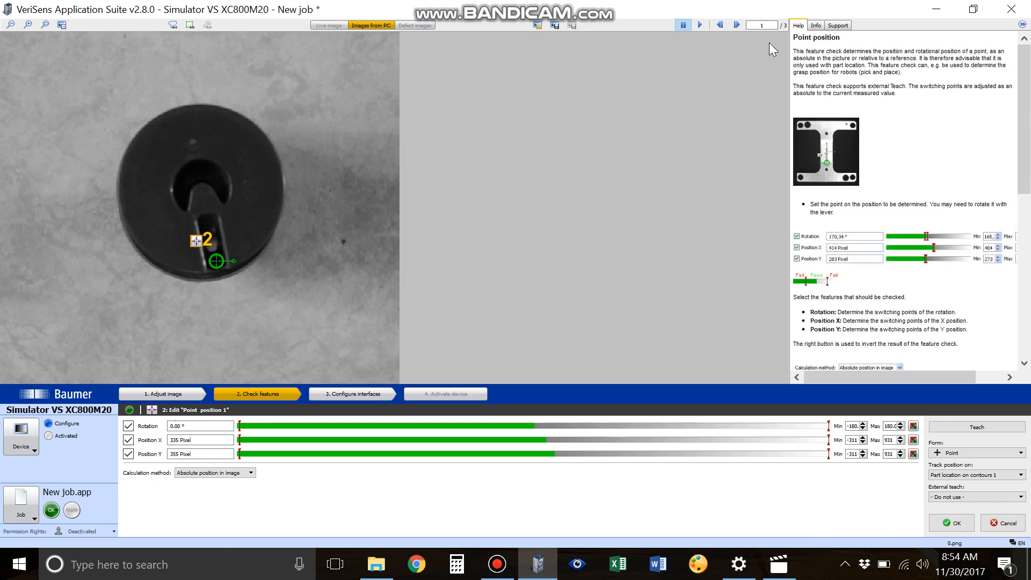
pyautogui.click(738, 25)
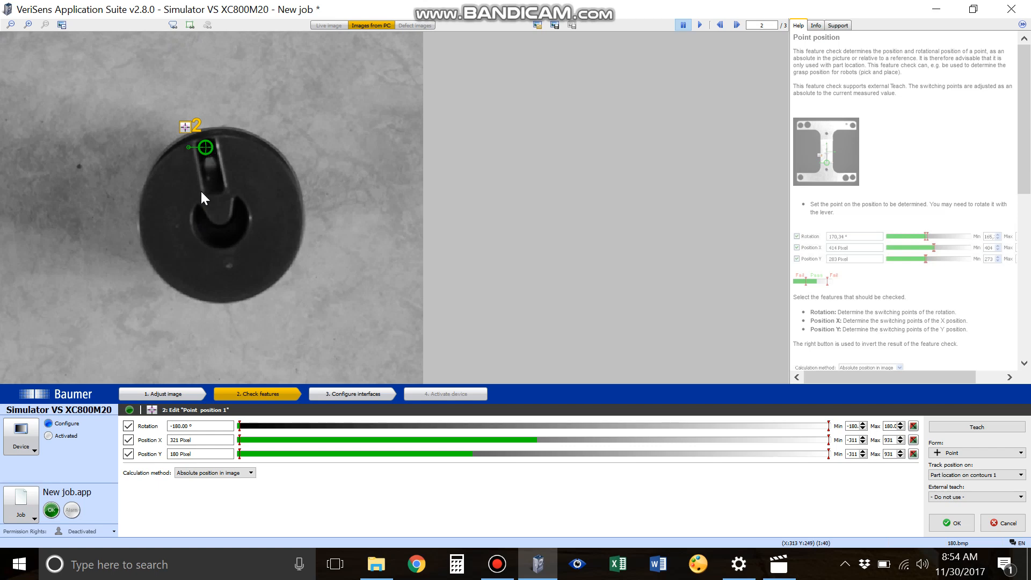
# Step: Switch the point position calculation method to Relative to reference and step through the test images
pyautogui.click(225, 474)
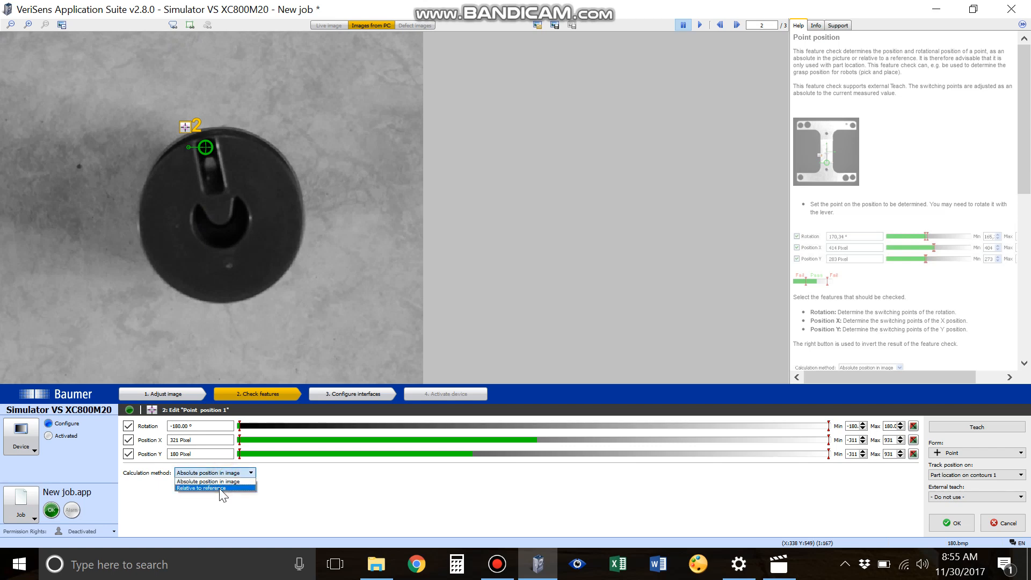
pyautogui.click(220, 488)
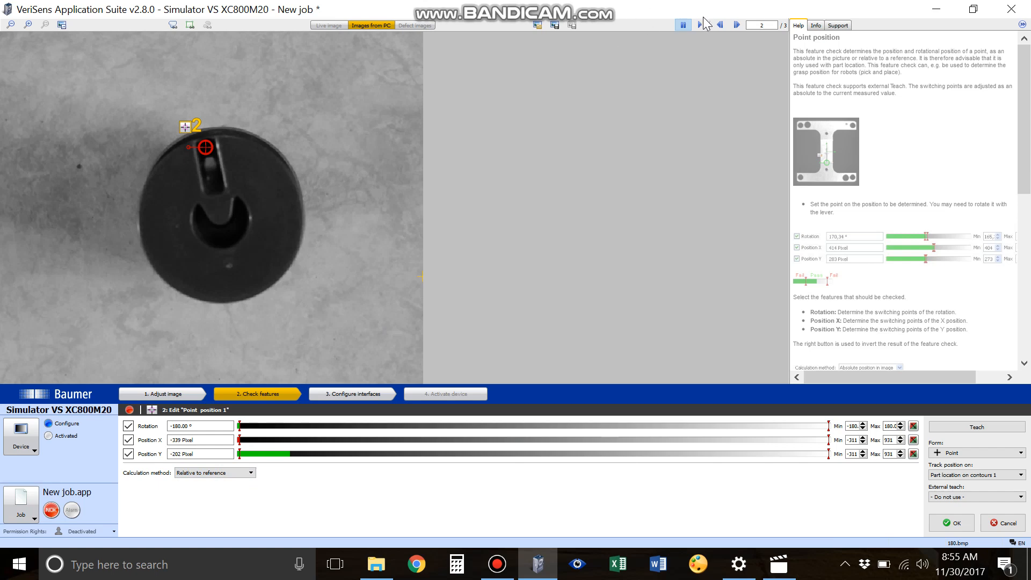
pyautogui.click(736, 25)
pyautogui.click(736, 25)
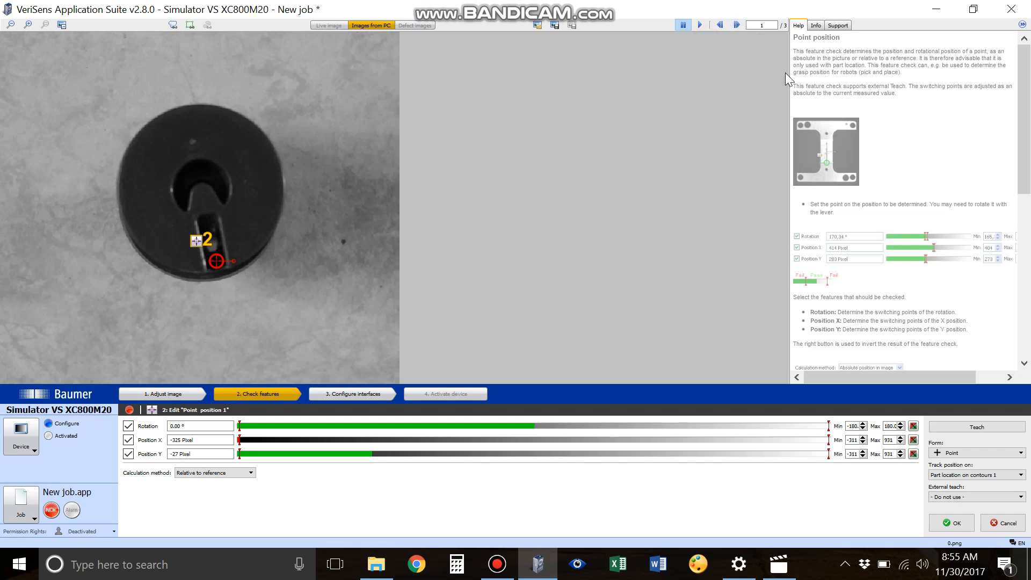
# Step: Teach the point position switching limits and step through the test images to check the results
pyautogui.click(949, 424)
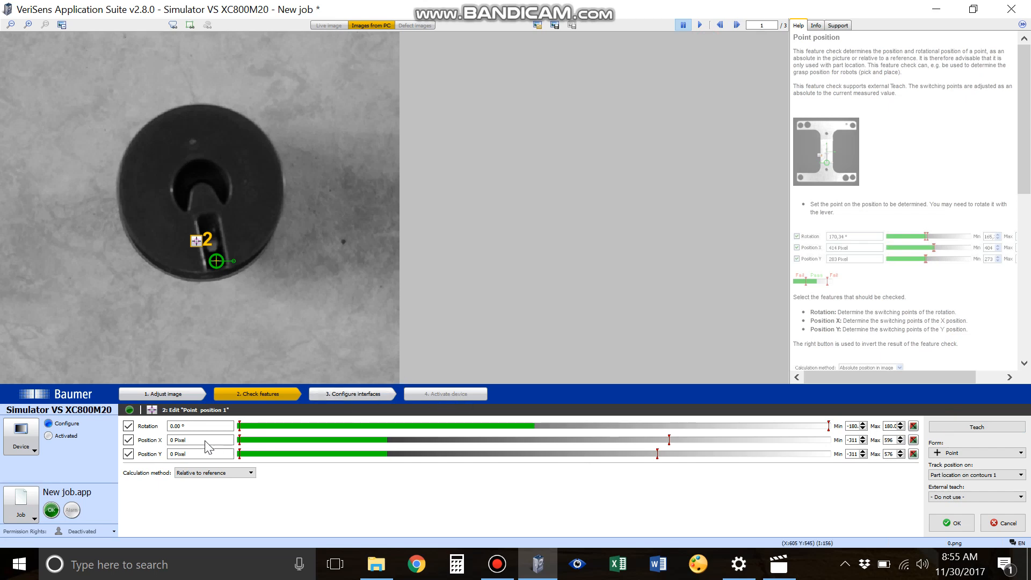
pyautogui.click(736, 25)
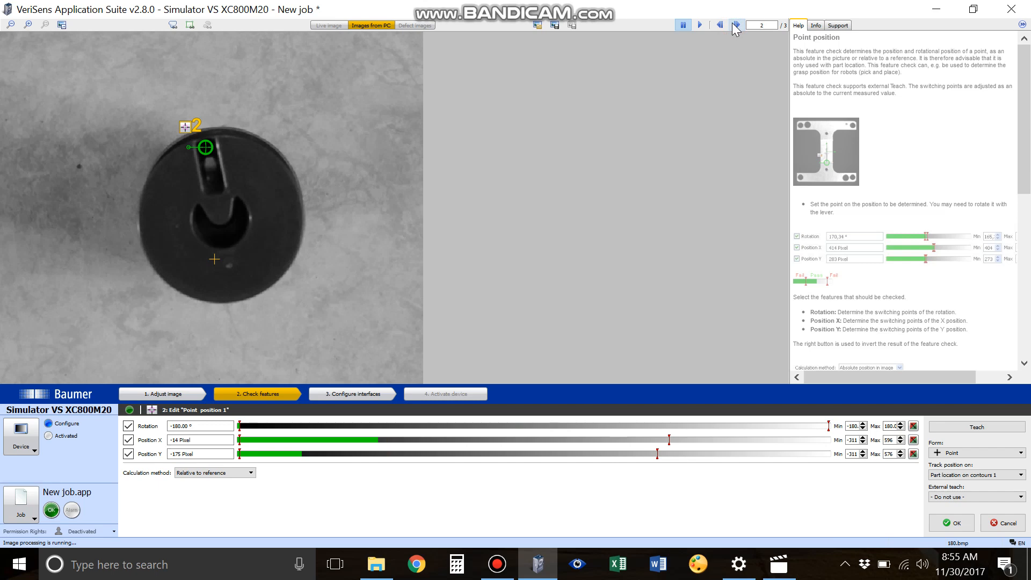
pyautogui.click(735, 25)
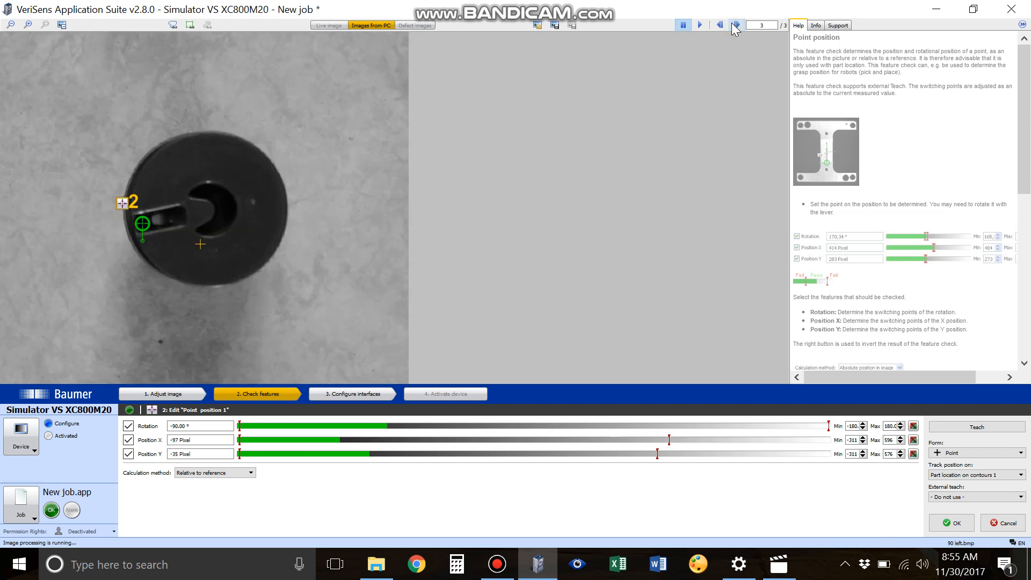
pyautogui.click(736, 25)
pyautogui.click(736, 25)
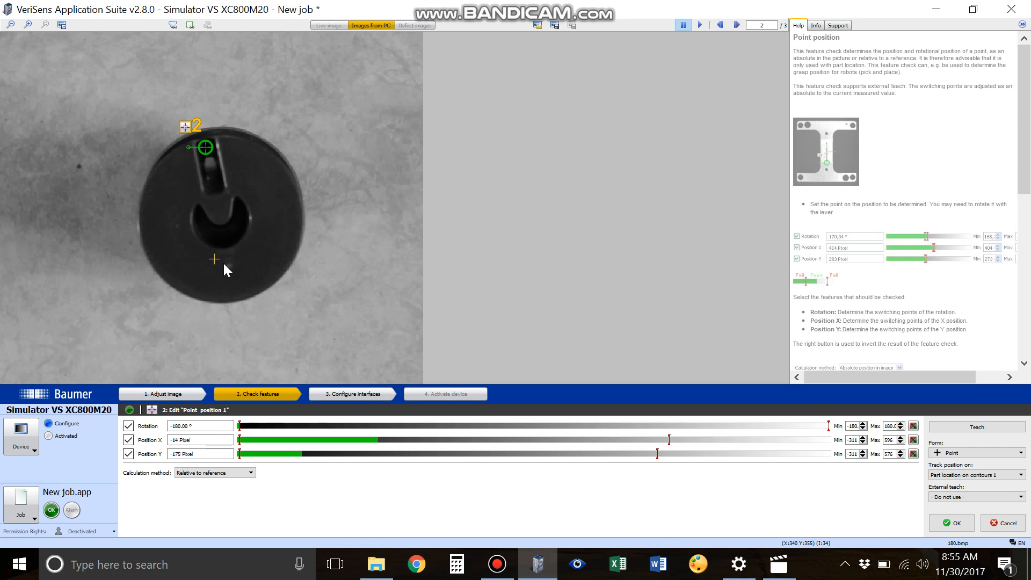
pyautogui.click(737, 25)
pyautogui.click(737, 25)
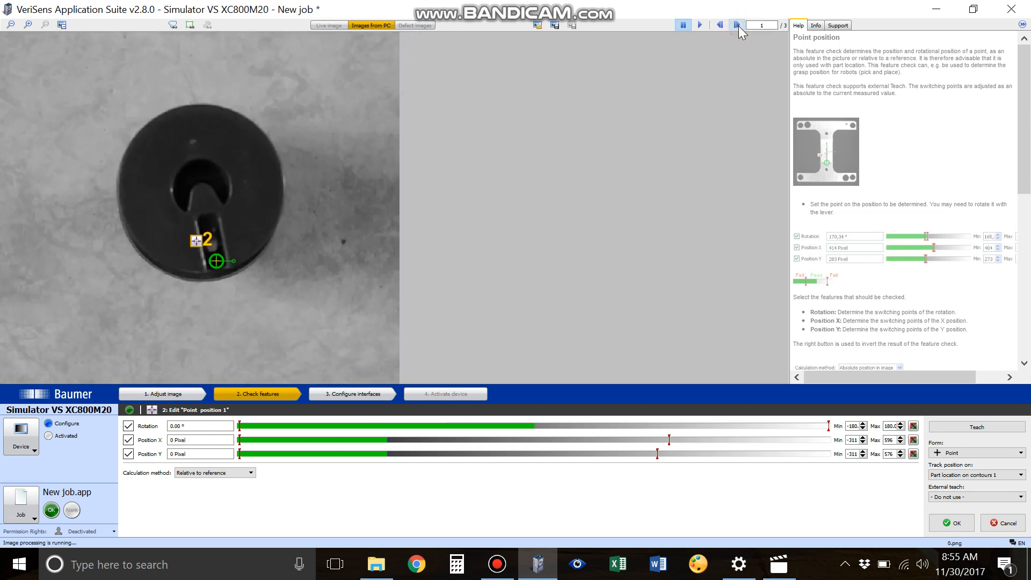
# Step: Set the calculation method back to Absolute position in image, widen the X and Y maximum limits to 931, and confirm
pyautogui.click(207, 473)
pyautogui.click(205, 481)
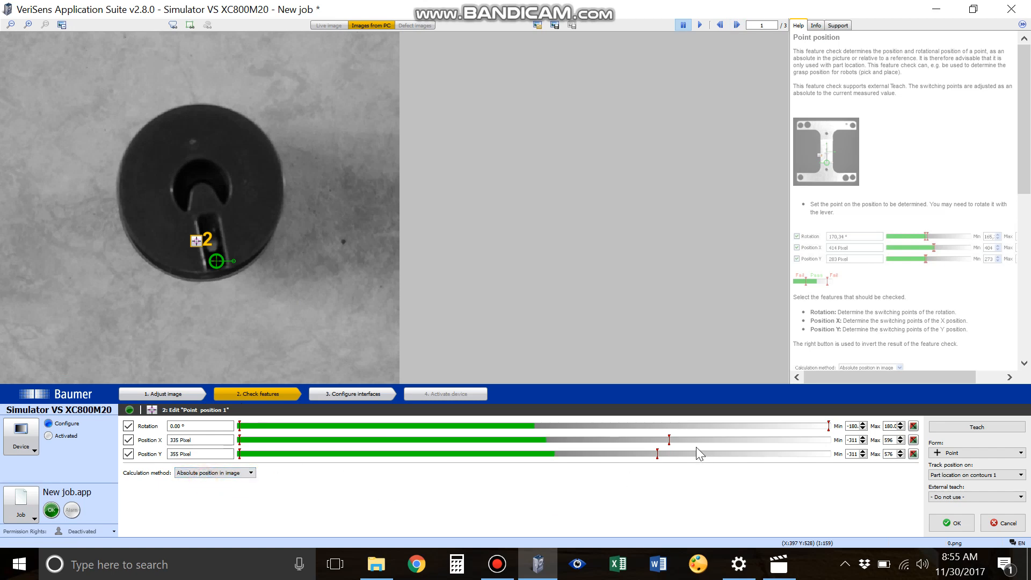
pyautogui.moveTo(676, 440); pyautogui.dragTo(831, 440)
pyautogui.moveTo(654, 454); pyautogui.dragTo(830, 454)
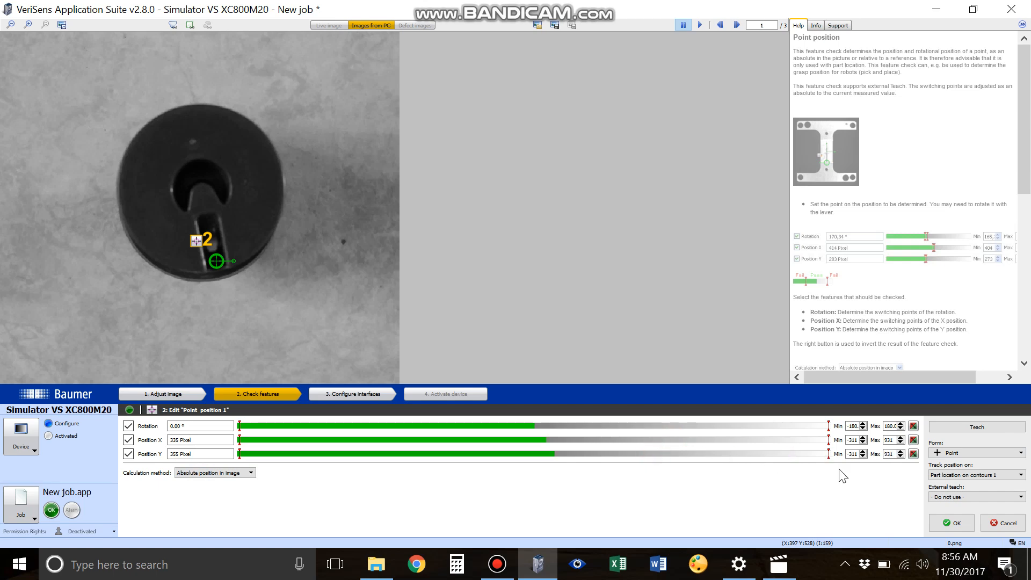
pyautogui.click(950, 521)
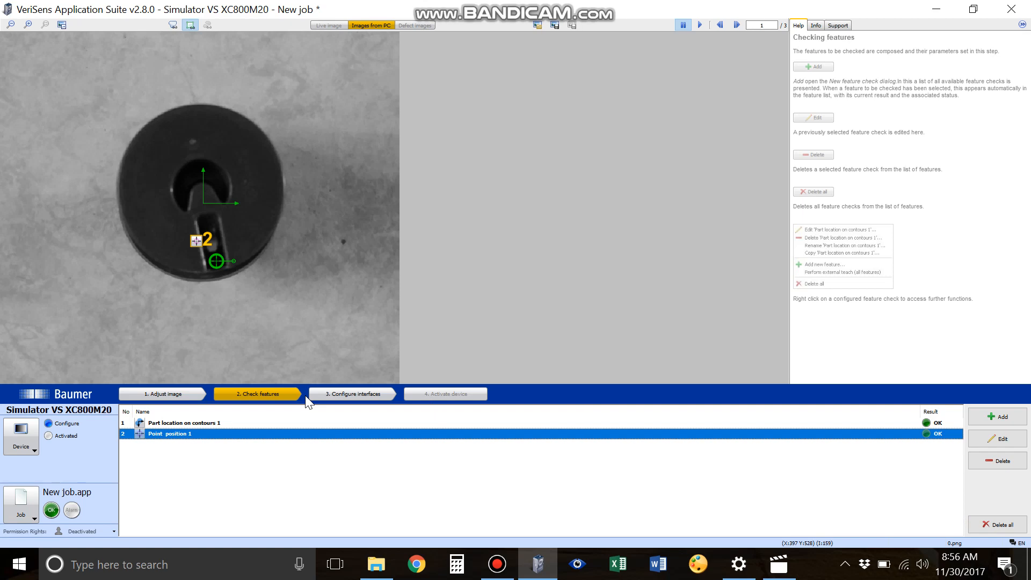
# Step: Step through the test images to check the point position result on each part
pyautogui.click(742, 24)
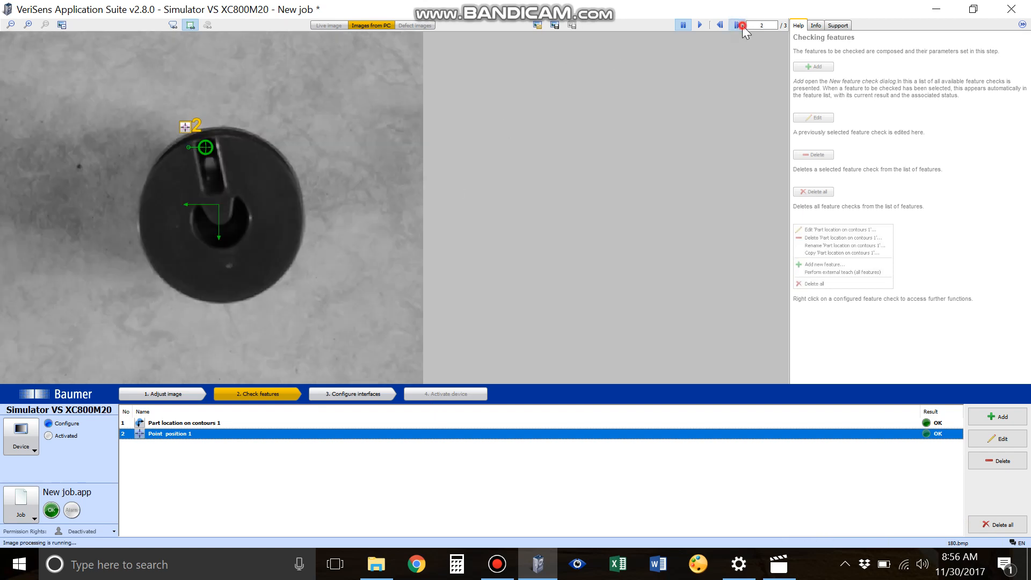
pyautogui.click(742, 25)
pyautogui.click(742, 25)
pyautogui.click(743, 25)
pyautogui.click(742, 25)
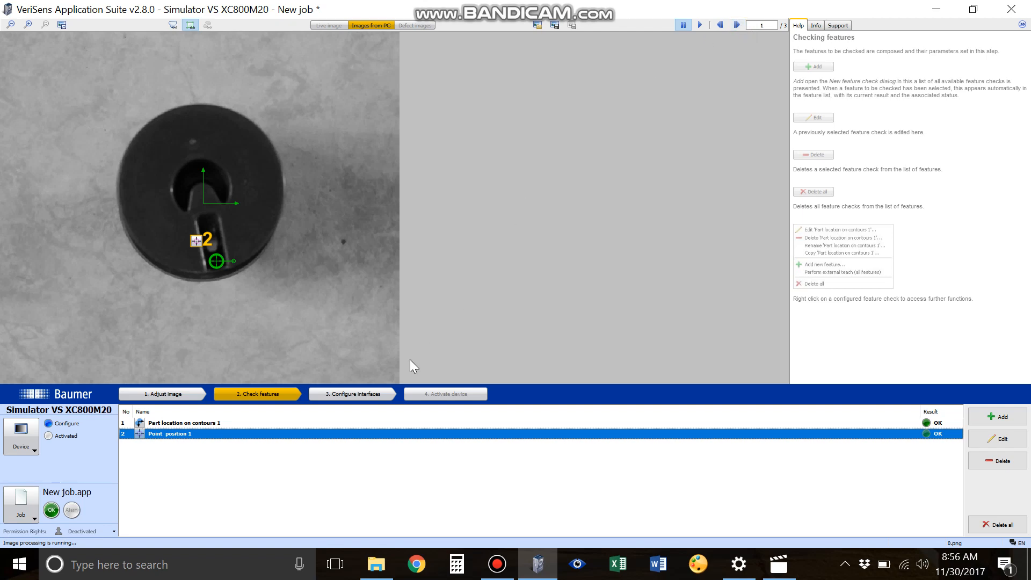
# Step: In the output process interface, add a datagram entry sending Point position 1 Rotation
pyautogui.click(369, 394)
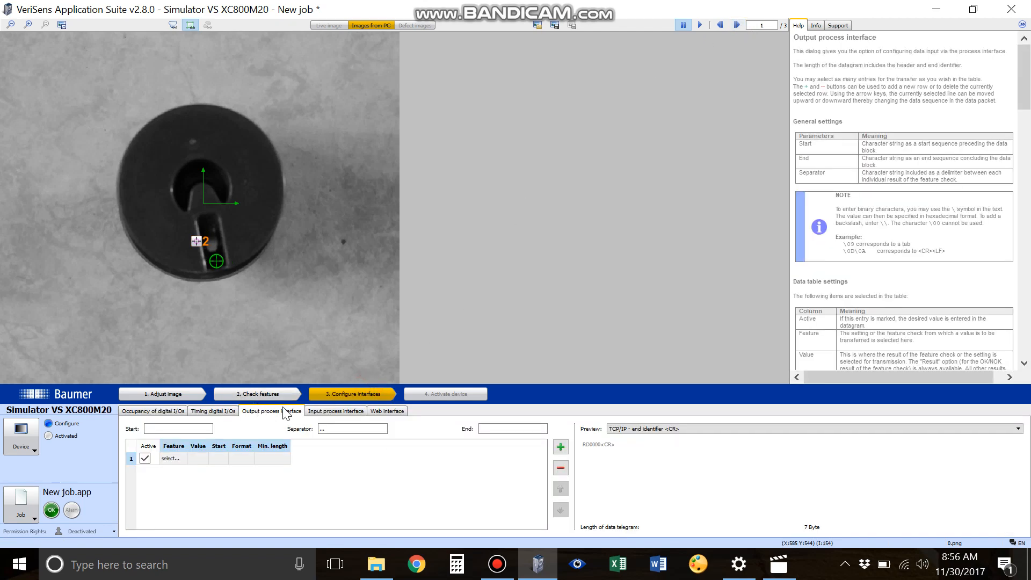
pyautogui.click(177, 461)
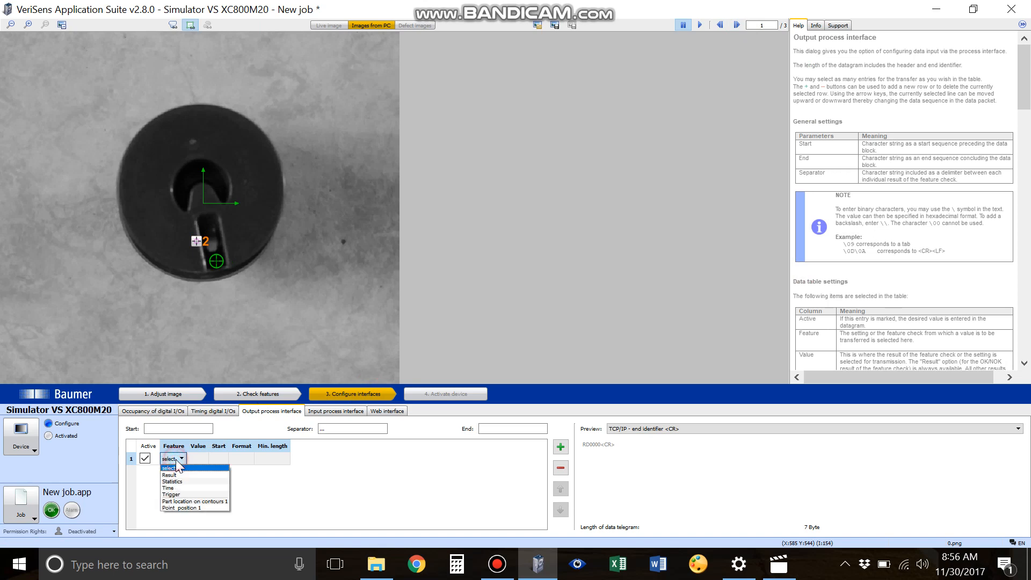
pyautogui.click(177, 508)
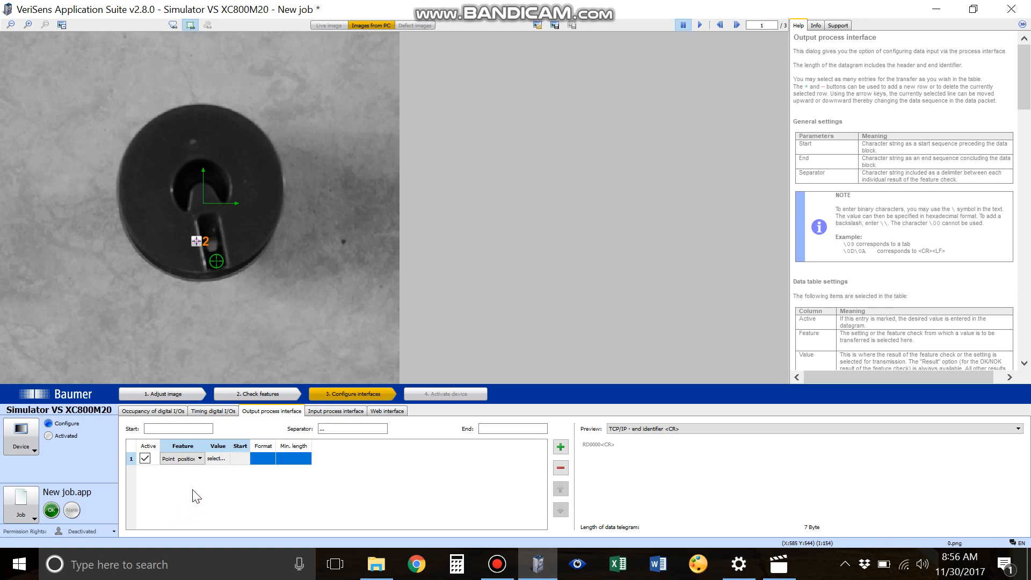
pyautogui.click(222, 459)
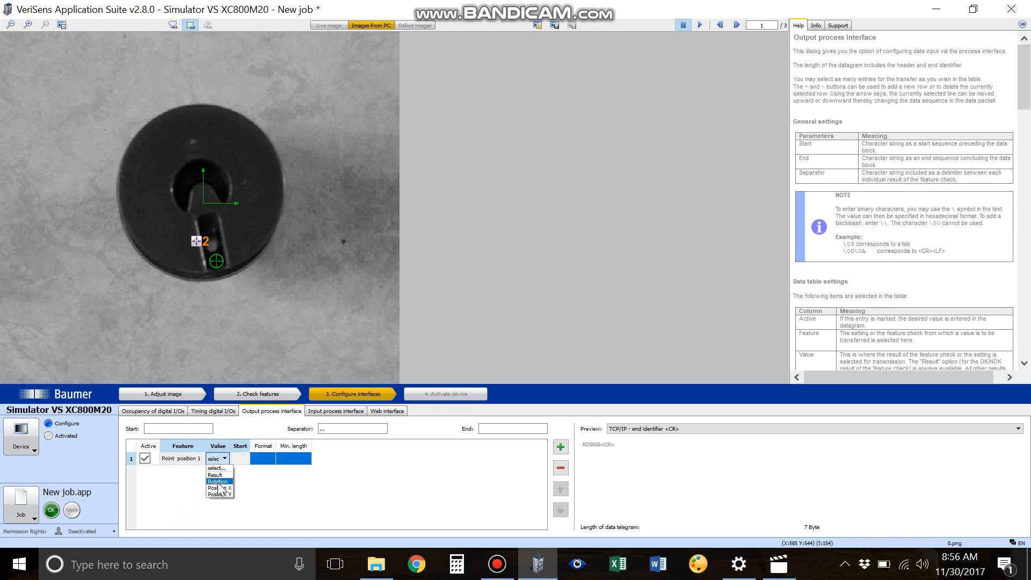
pyautogui.click(218, 482)
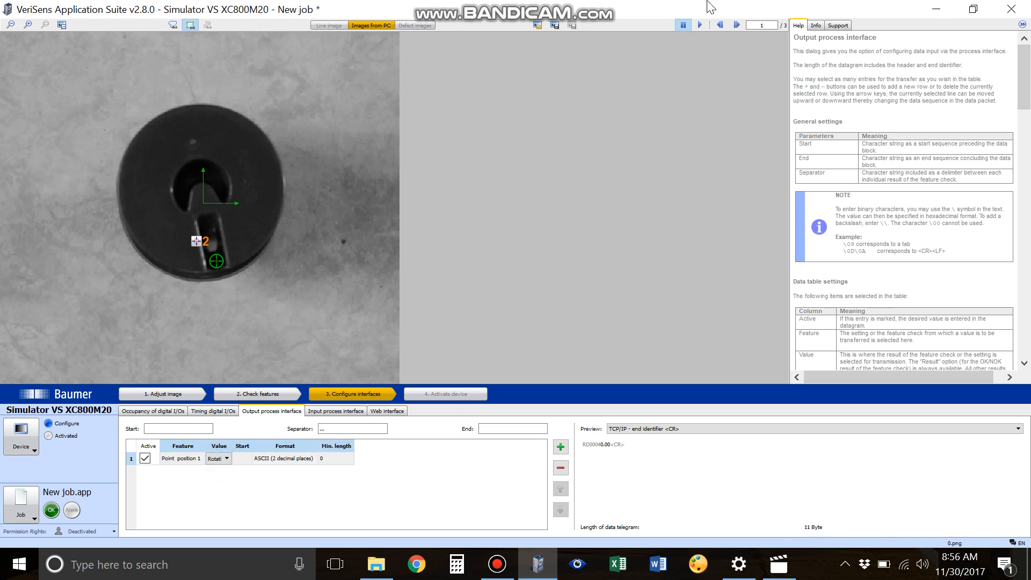
# Step: Step through the test images to check the datagram preview for each part
pyautogui.click(736, 23)
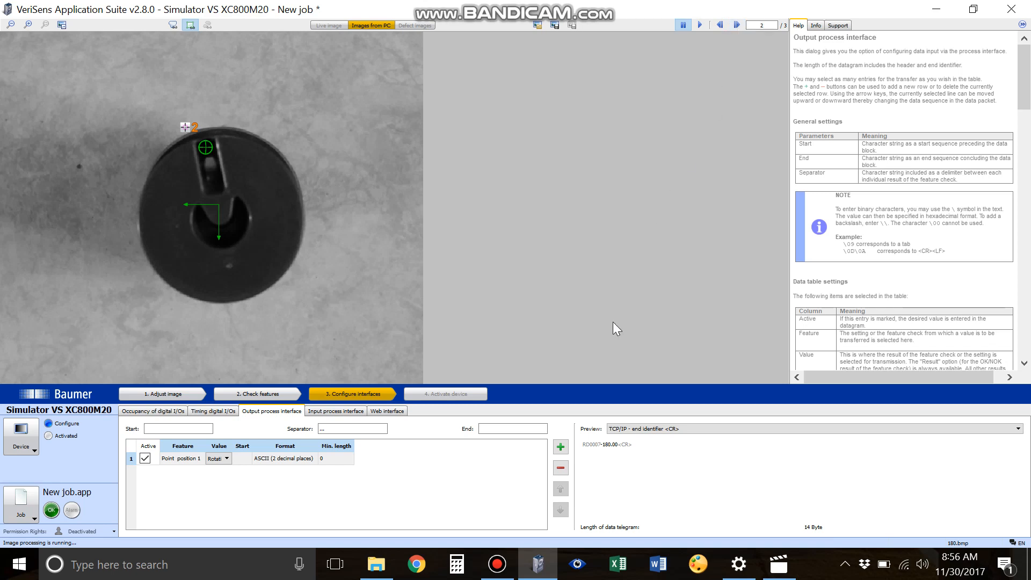
pyautogui.click(734, 25)
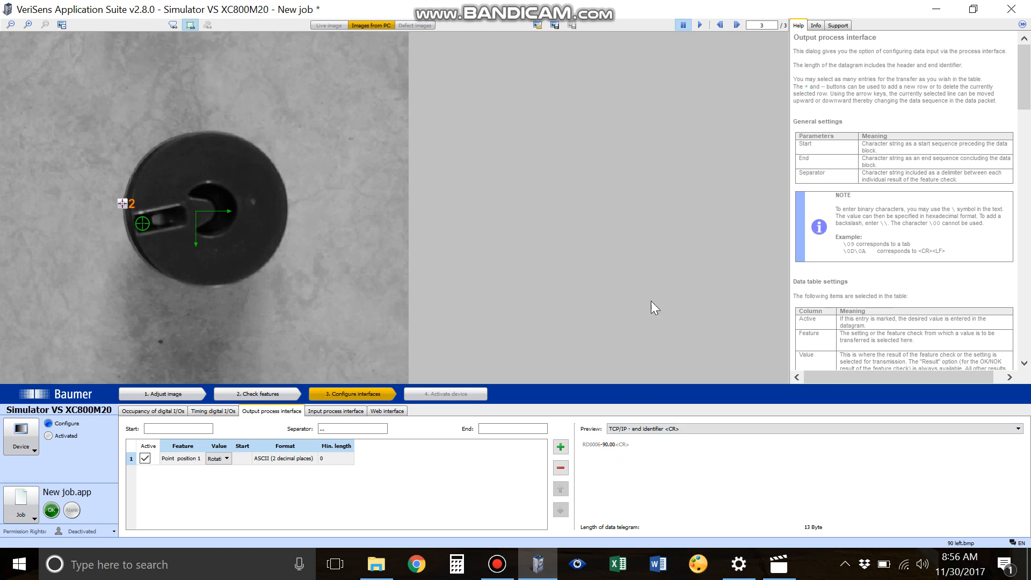
pyautogui.click(737, 25)
pyautogui.click(737, 25)
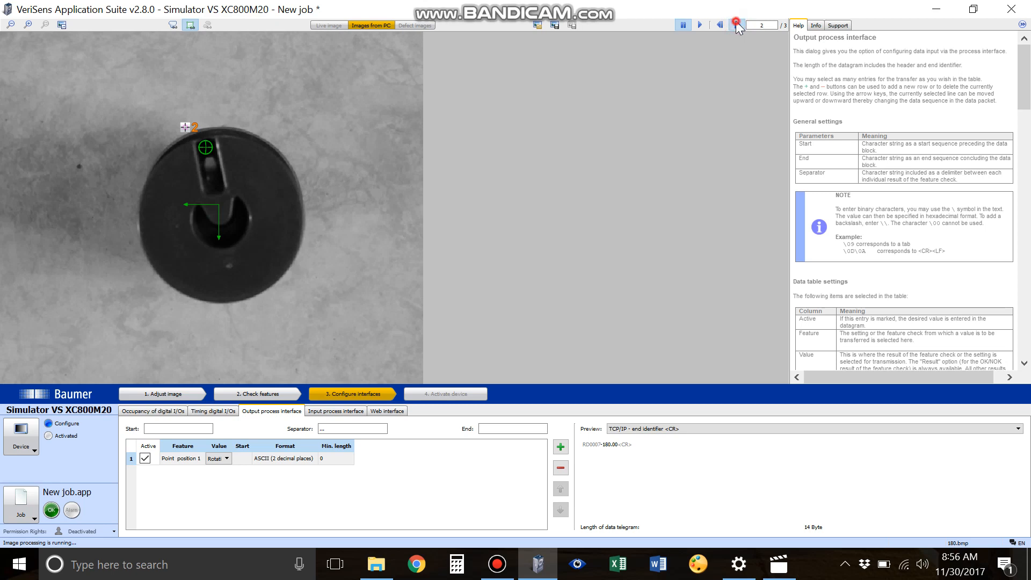
pyautogui.click(736, 25)
pyautogui.click(736, 25)
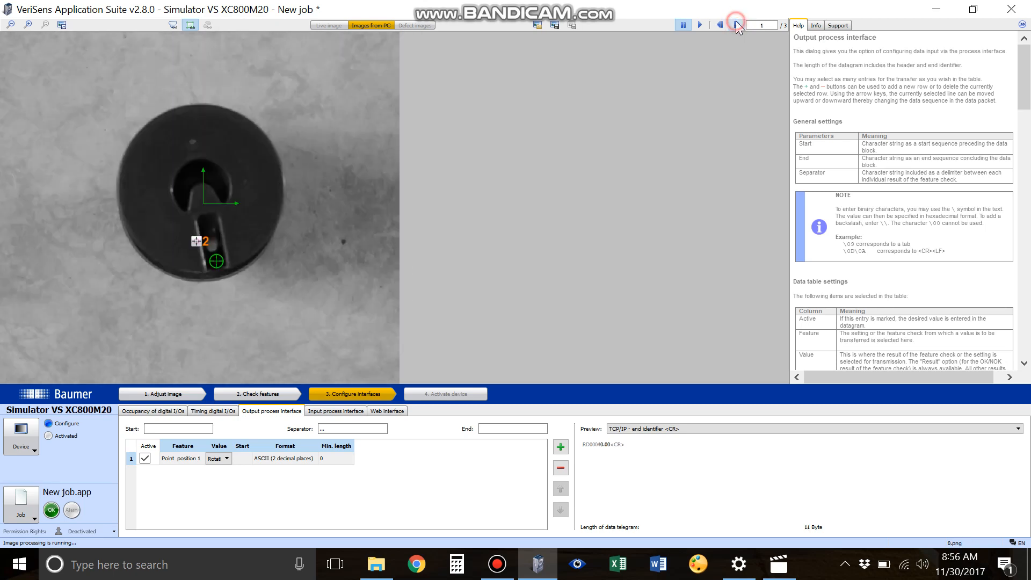
# Step: Add a second datagram entry sending Point position 1 Position X
pyautogui.click(560, 451)
pyautogui.click(185, 472)
pyautogui.click(197, 471)
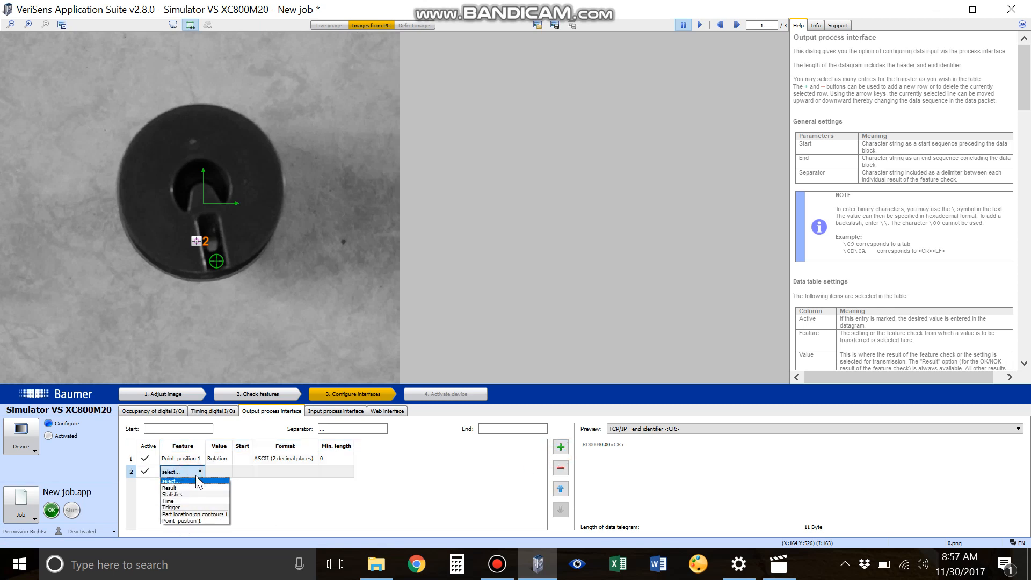
pyautogui.click(185, 521)
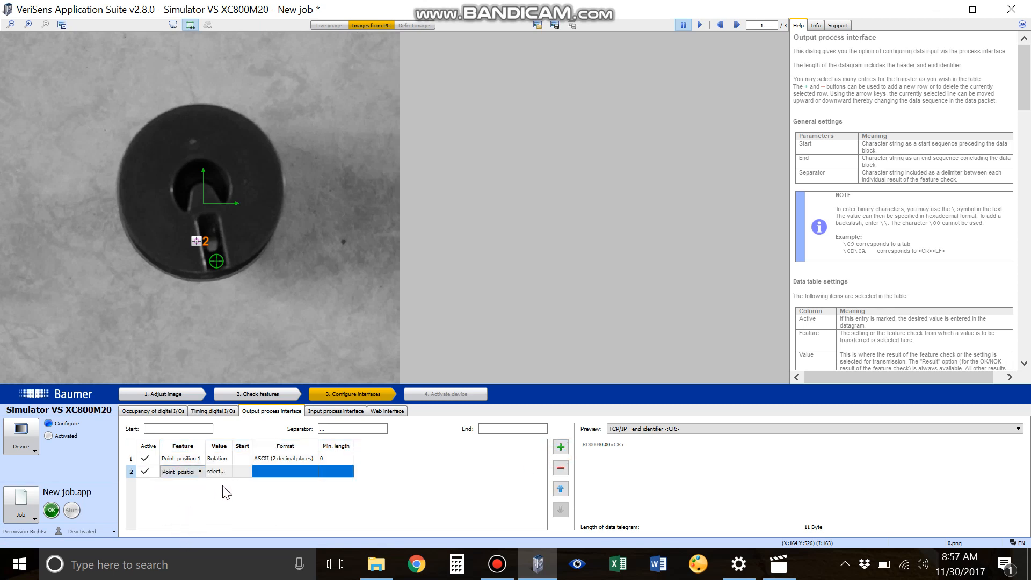
pyautogui.click(218, 472)
pyautogui.click(226, 472)
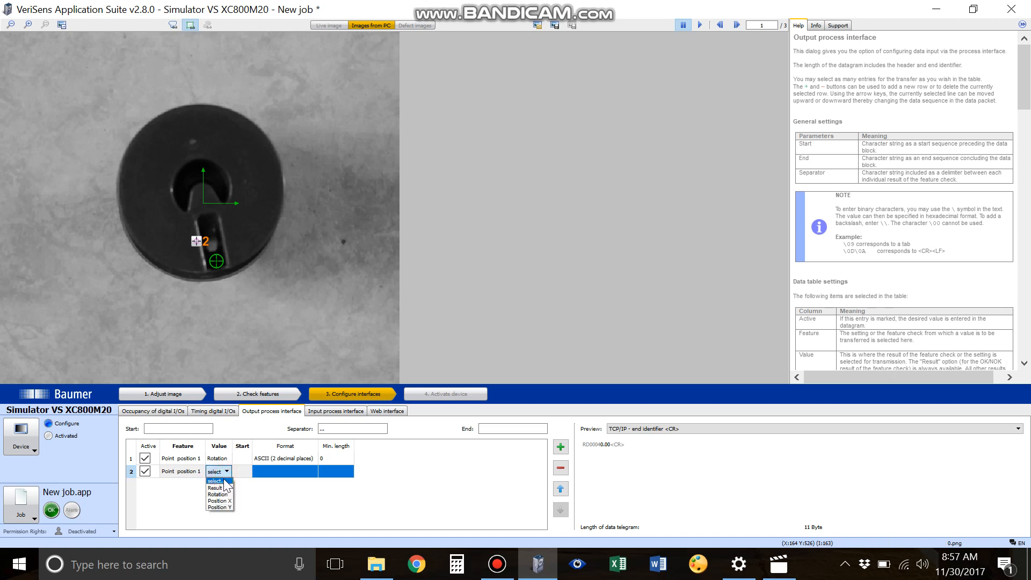
pyautogui.click(220, 501)
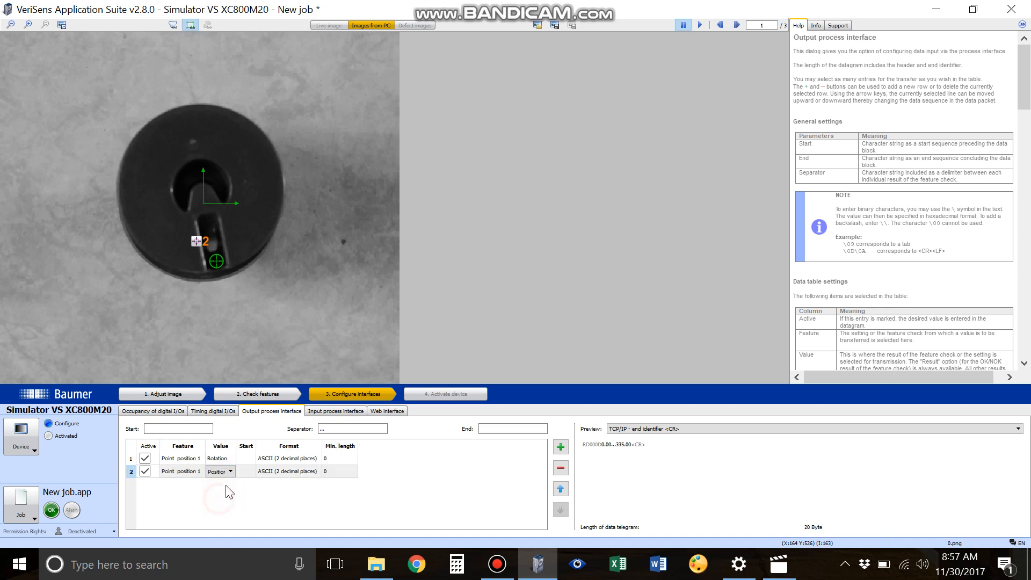
# Step: Add a third datagram entry sending Point position 1 Position Y
pyautogui.click(560, 447)
pyautogui.click(169, 484)
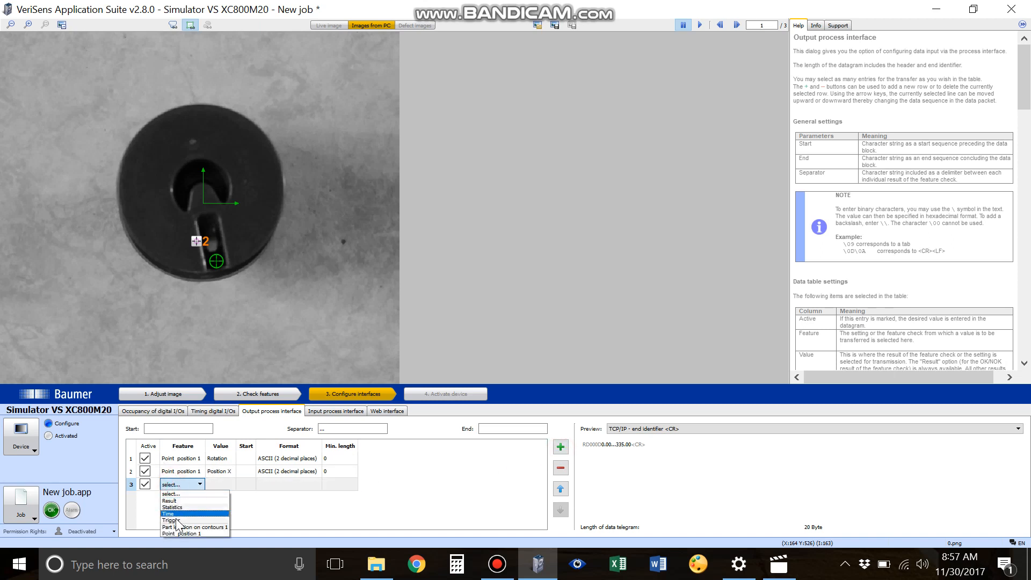
pyautogui.click(177, 537)
pyautogui.click(220, 484)
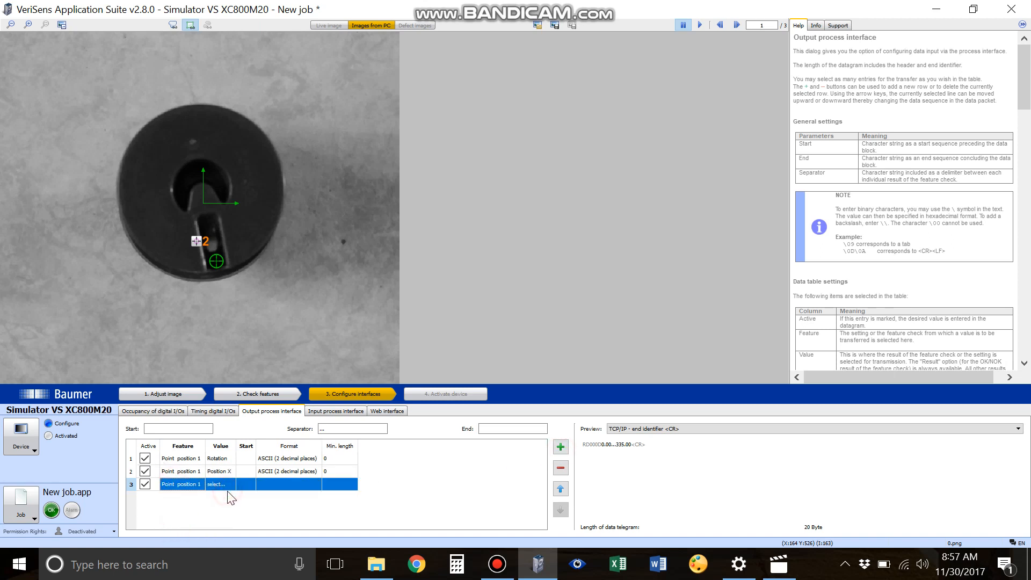
pyautogui.click(231, 483)
pyautogui.click(221, 520)
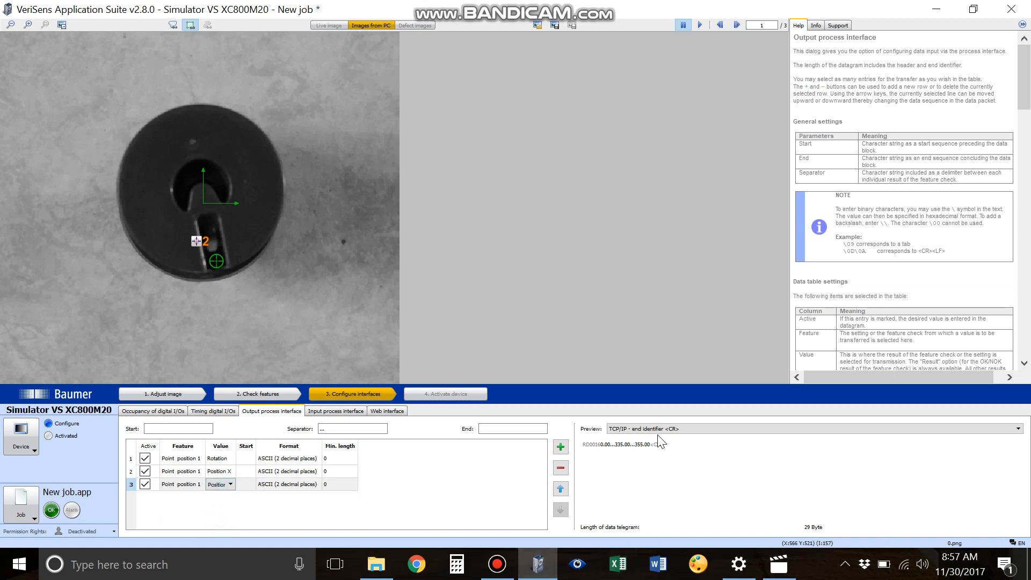
# Step: Set the datagram separator to a colon
pyautogui.click(356, 429)
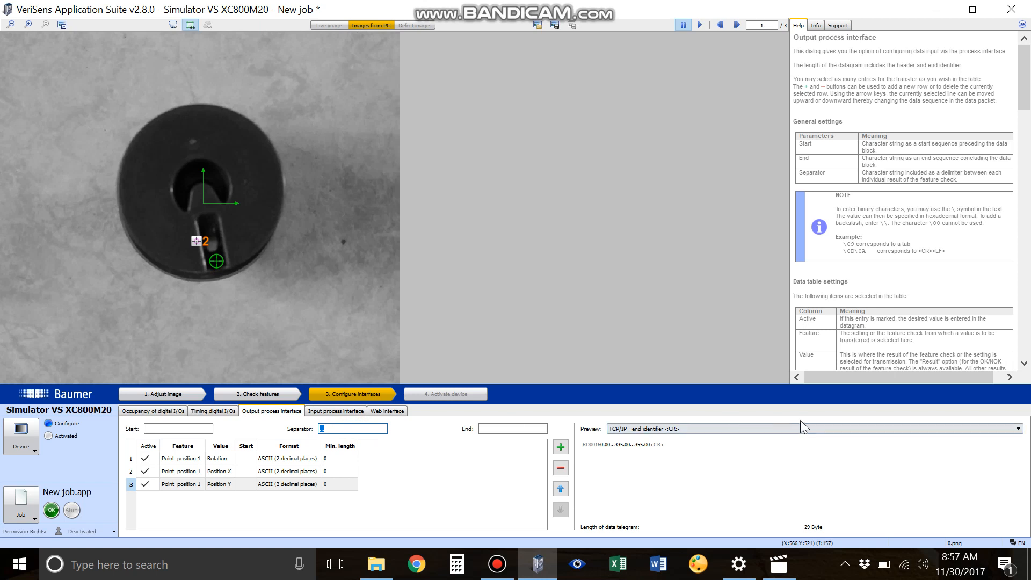
pyautogui.click(335, 431)
pyautogui.press('BackSpace')
pyautogui.press('BackSpace')
pyautogui.press('BackSpace')
pyautogui.write(',')
pyautogui.press('BackSpace')
pyautogui.write(':')
pyautogui.click(615, 460)
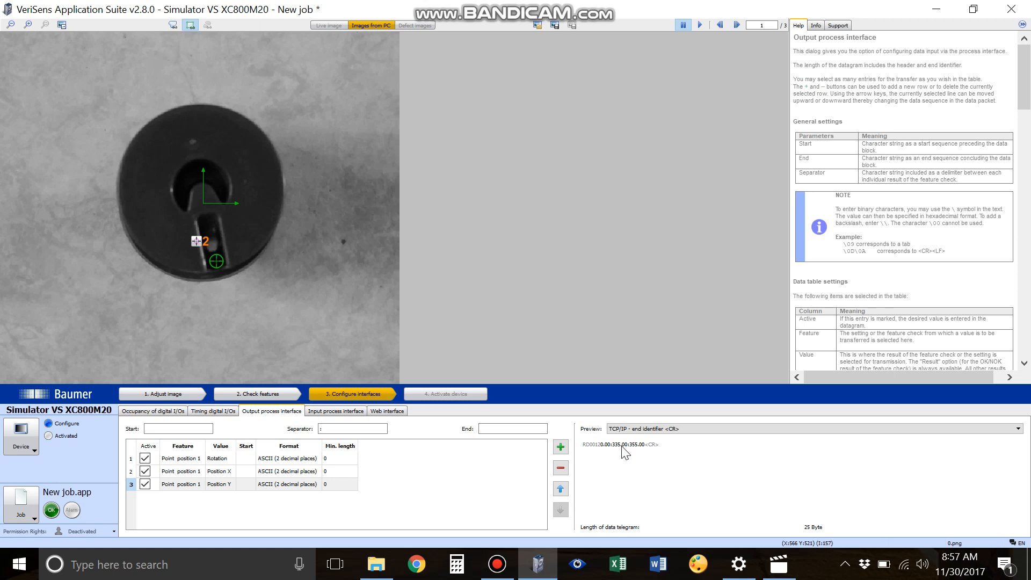
# Step: Step through the test images to check the datagram preview with the new separator
pyautogui.click(736, 25)
pyautogui.click(737, 24)
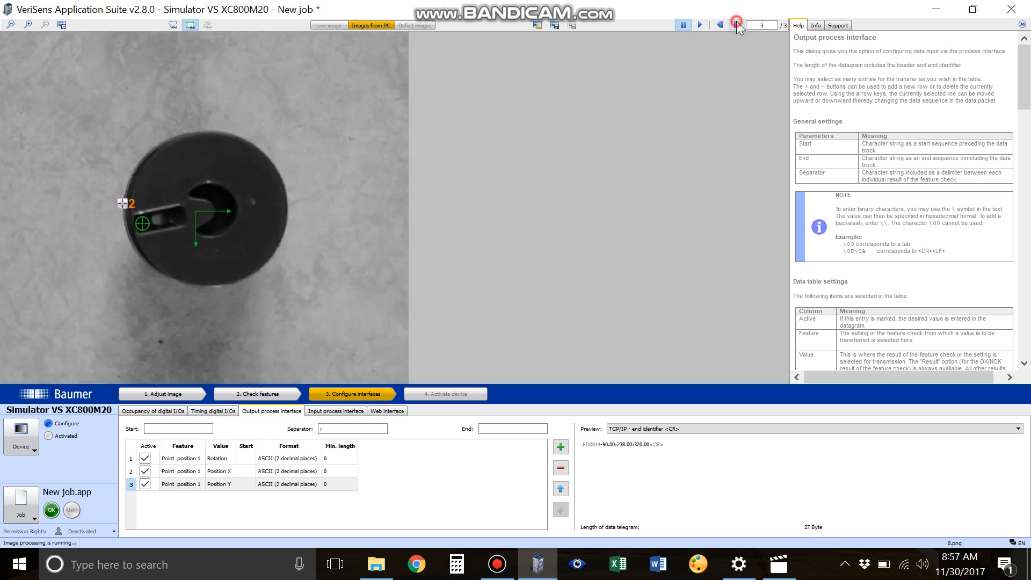
pyautogui.click(737, 25)
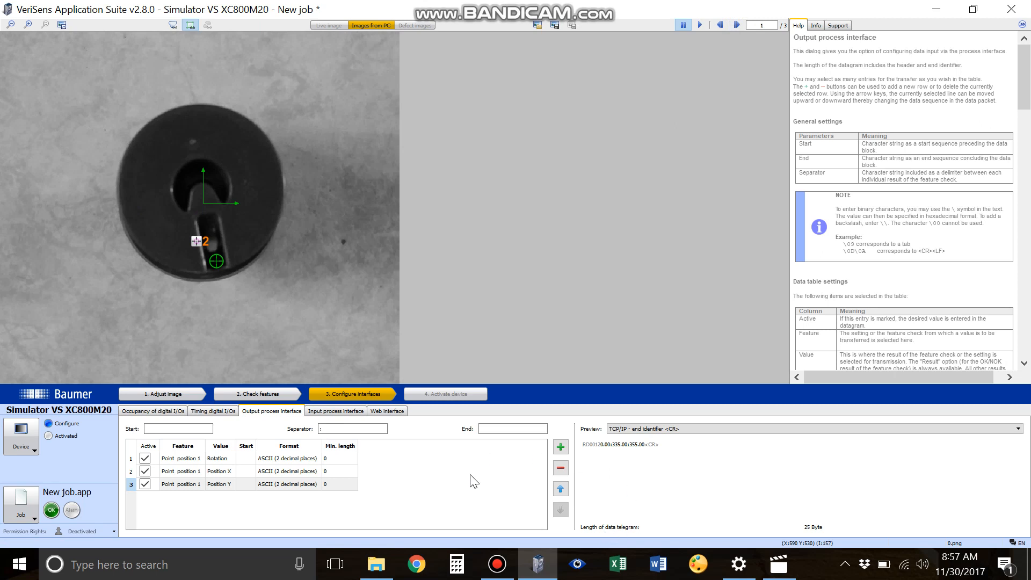
pyautogui.click(497, 565)
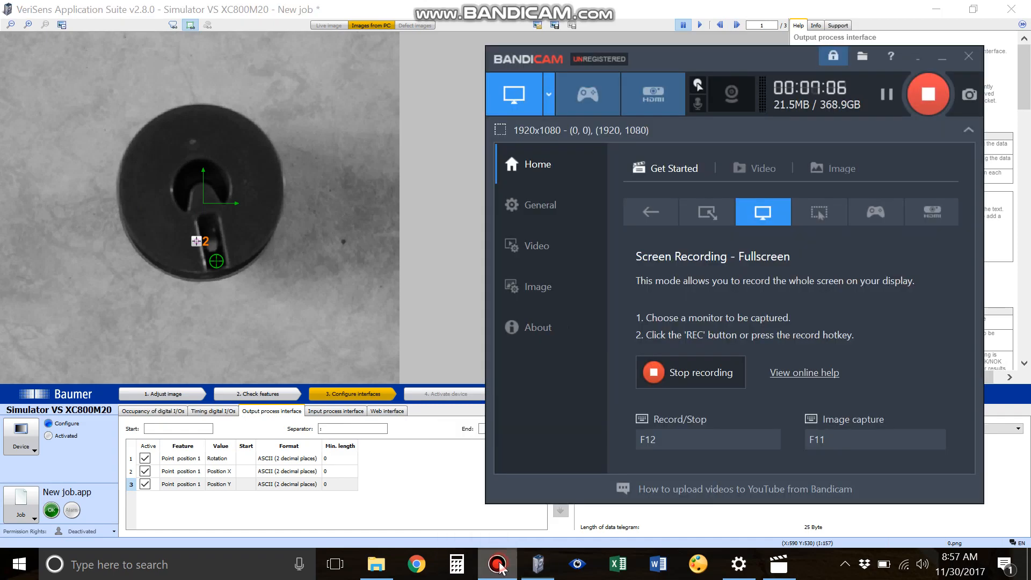